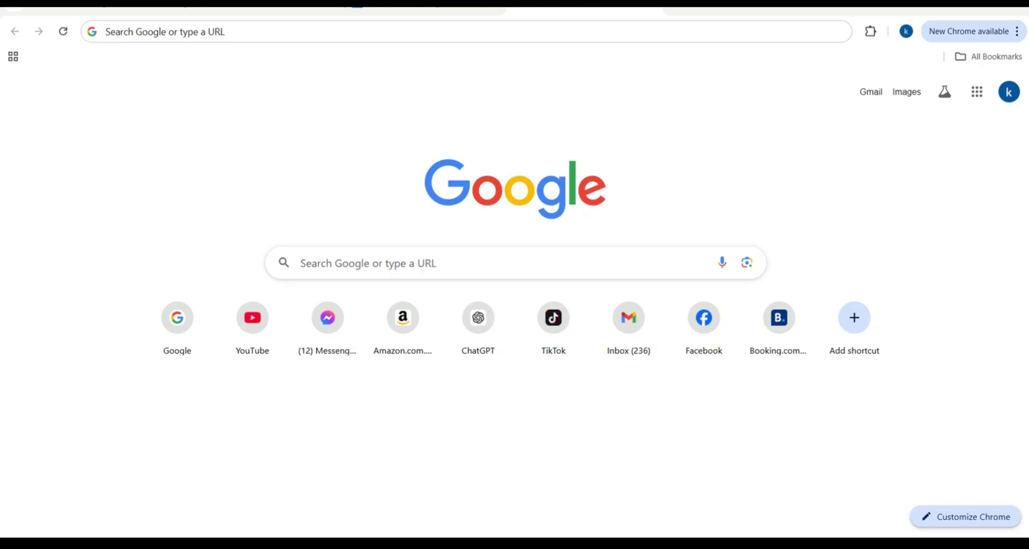
# - Load skyscanner.com.ph in Chrome by accepting the 'sk' address-bar suggestion
pyautogui.hotkey('ctrl', 'l')
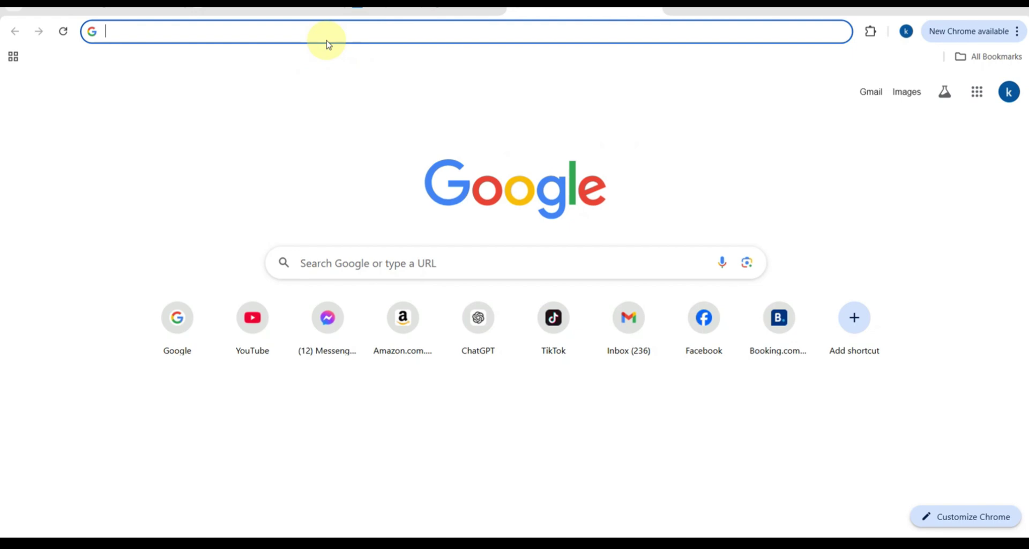
pyautogui.write('s')
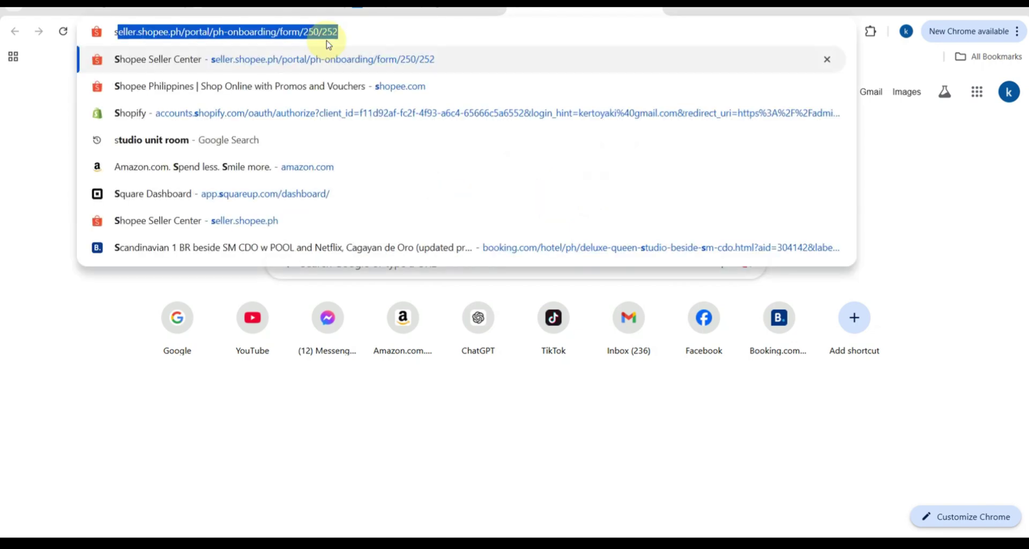
pyautogui.write('k')
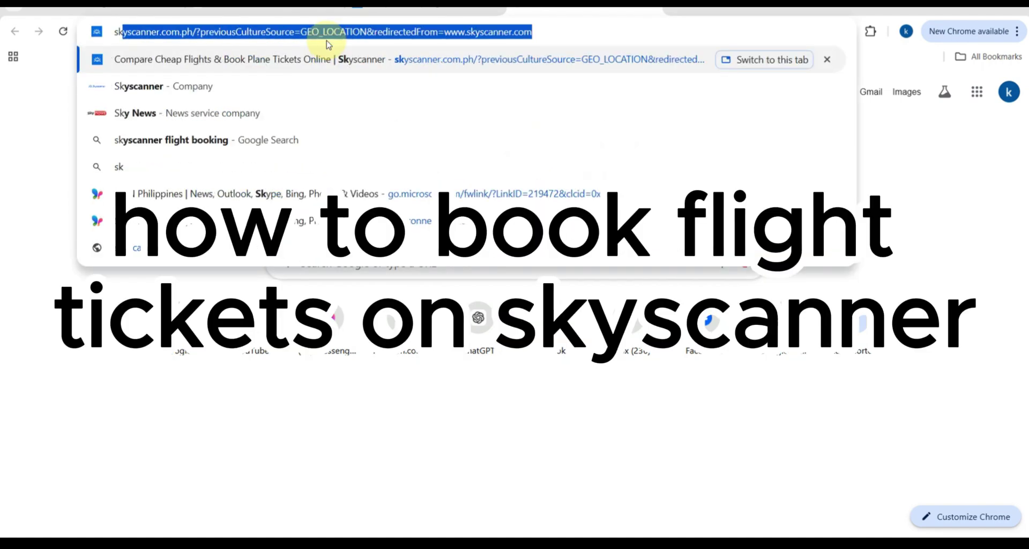
pyautogui.press('Return')
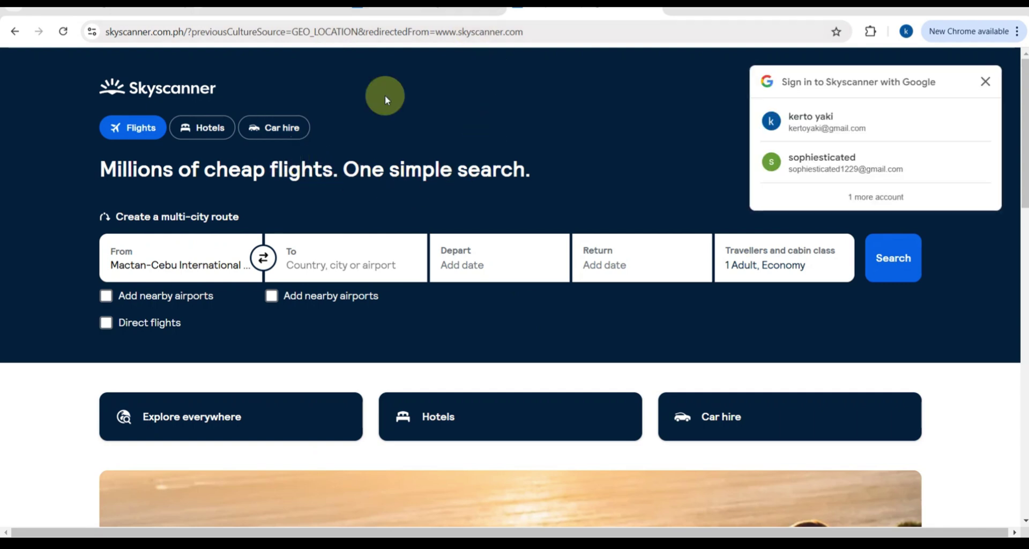
# - Close the 'Sign in with Google' popup over the Skyscanner homepage and return to the top
pyautogui.scroll(-3, 418, 195)
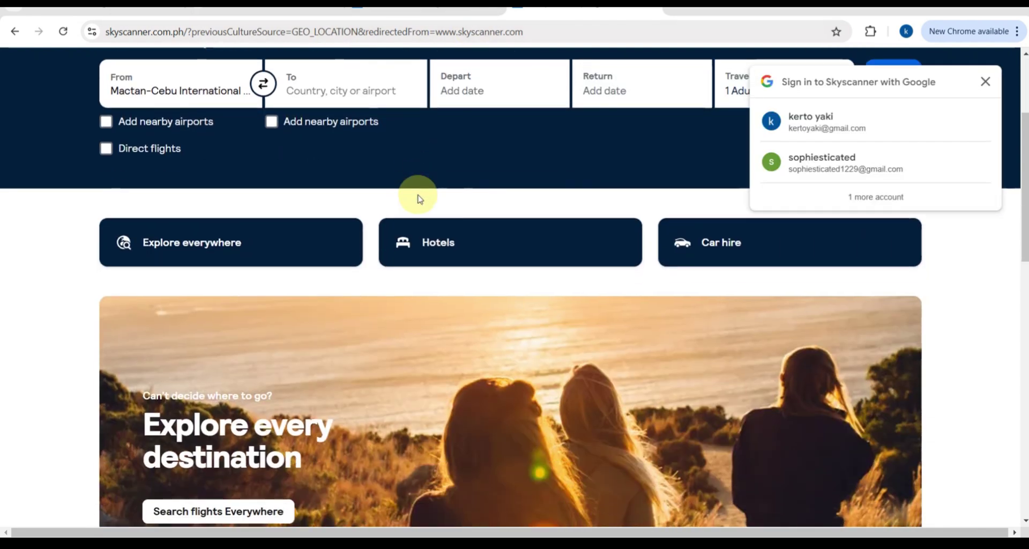
pyautogui.scroll(-3, 418, 197)
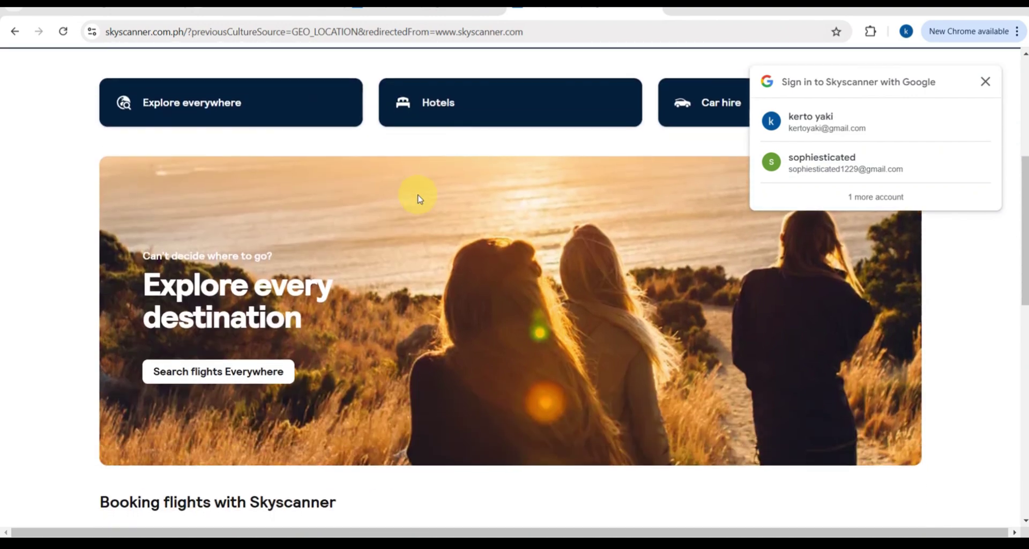
pyautogui.scroll(-2, 419, 200)
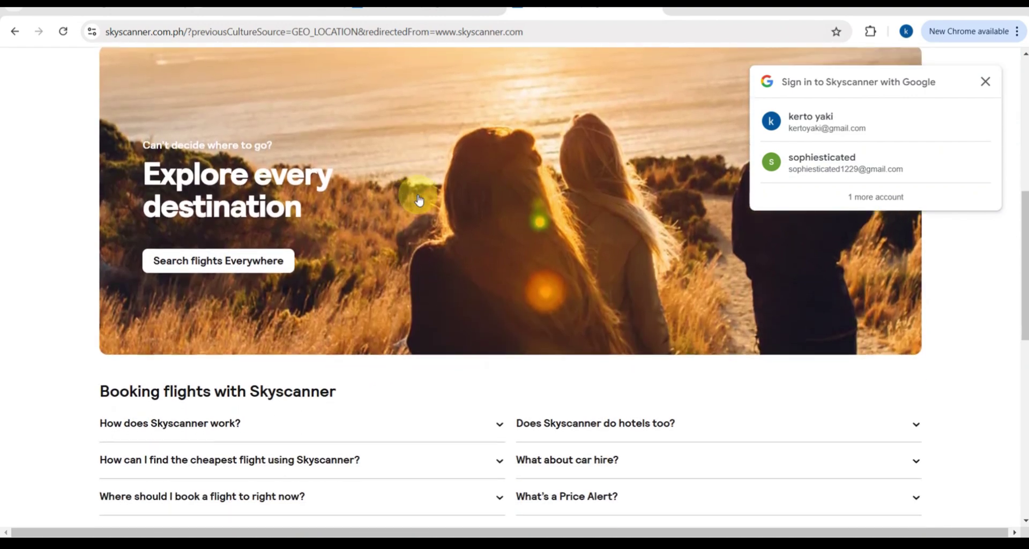
pyautogui.scroll(-1, 419, 200)
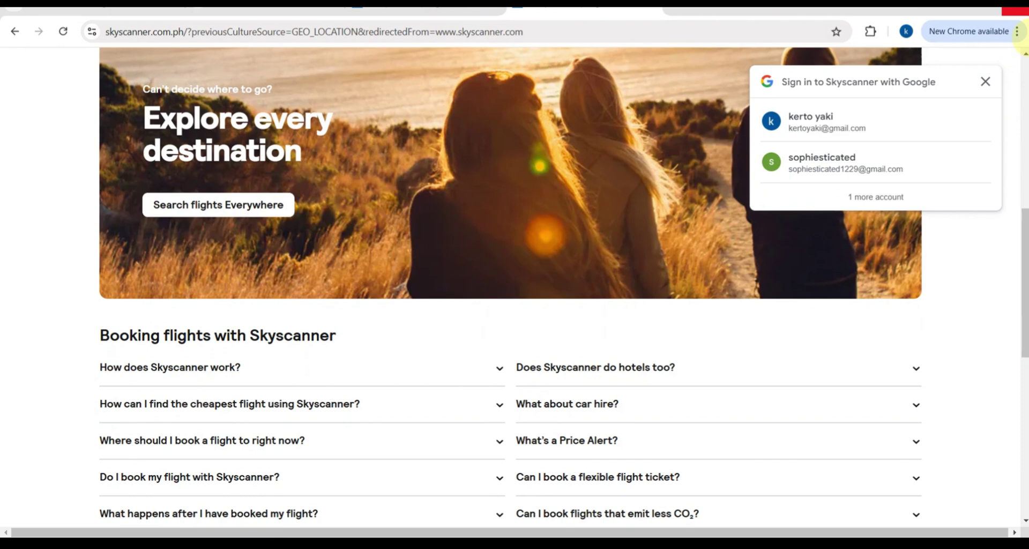
pyautogui.click(985, 83)
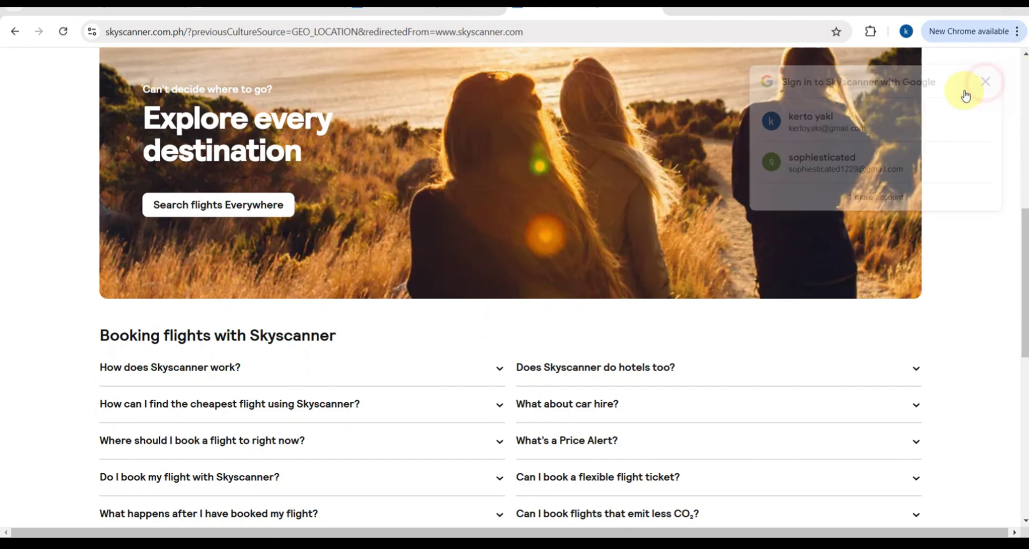
pyautogui.scroll(-2, 557, 311)
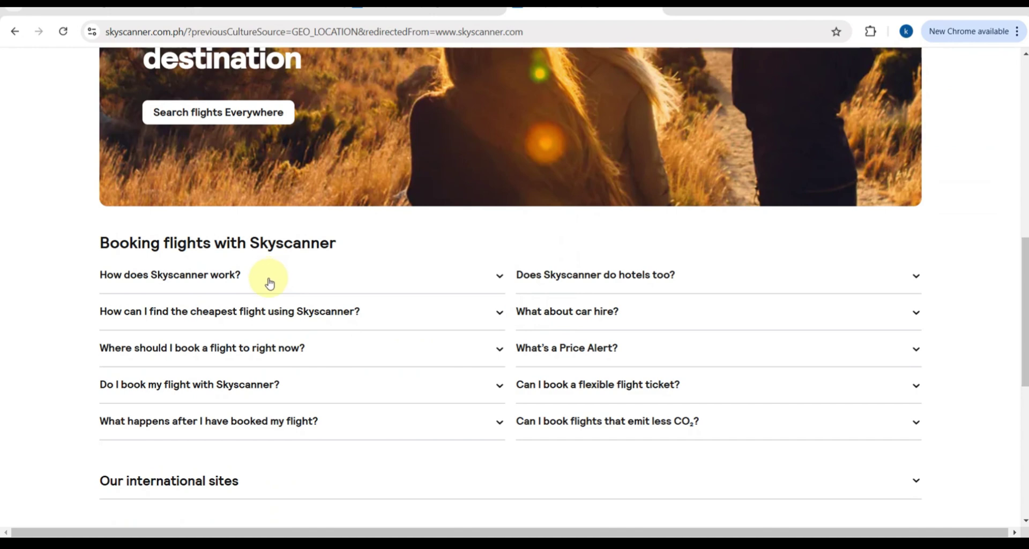
pyautogui.scroll(-6, 270, 283)
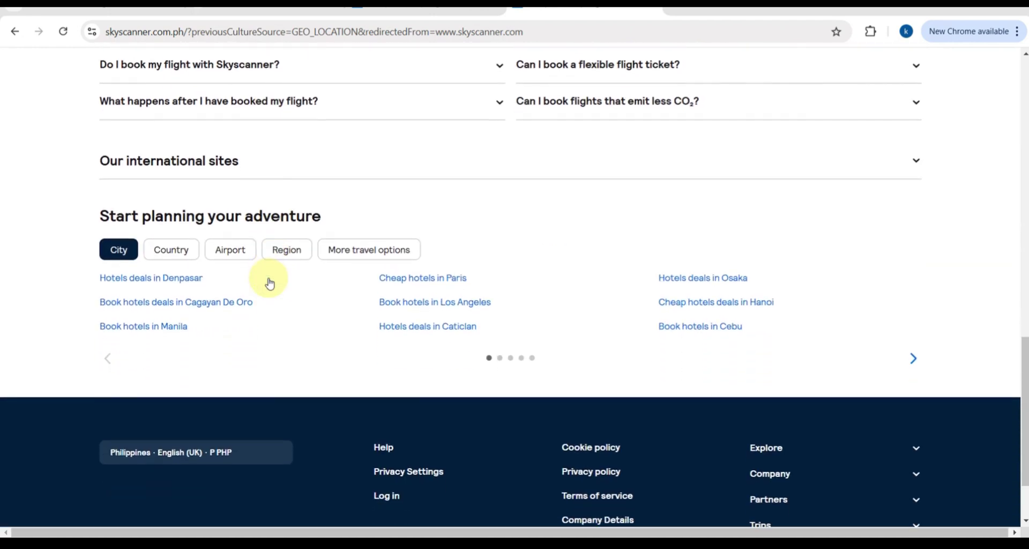
pyautogui.scroll(-2, 270, 283)
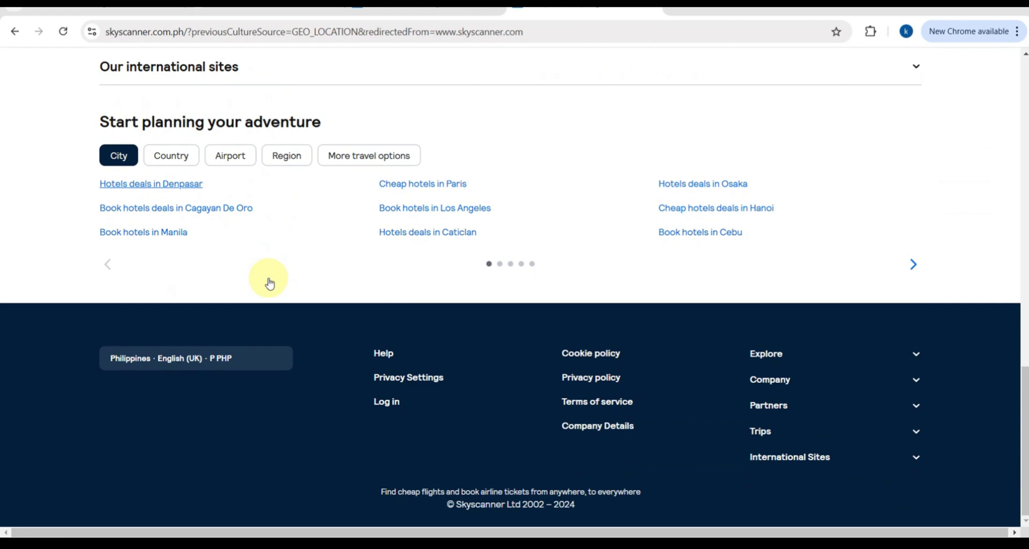
pyautogui.scroll(20, 269, 283)
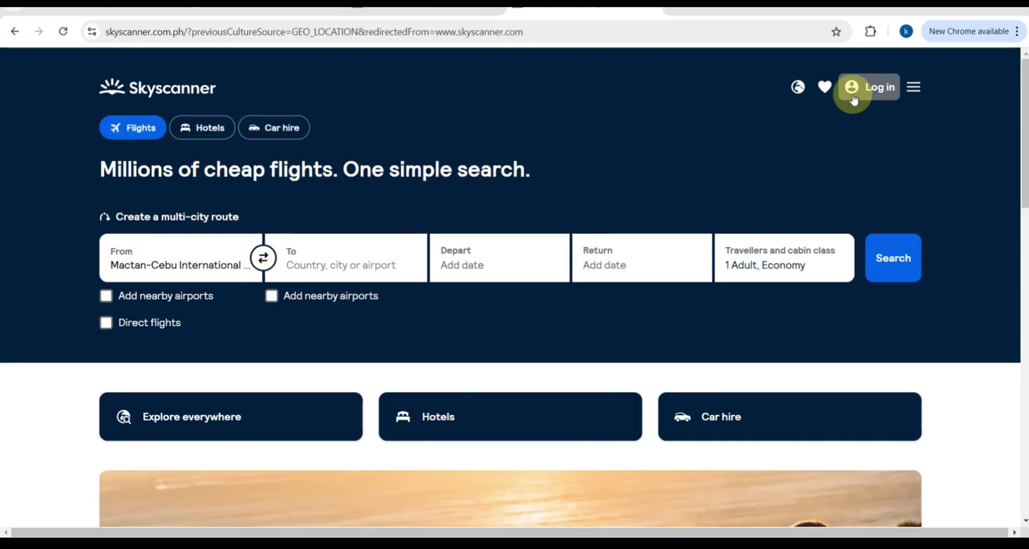
# - Log in to Skyscanner through the Google option, choosing to sign in with email
pyautogui.scroll(4, 864, 101)
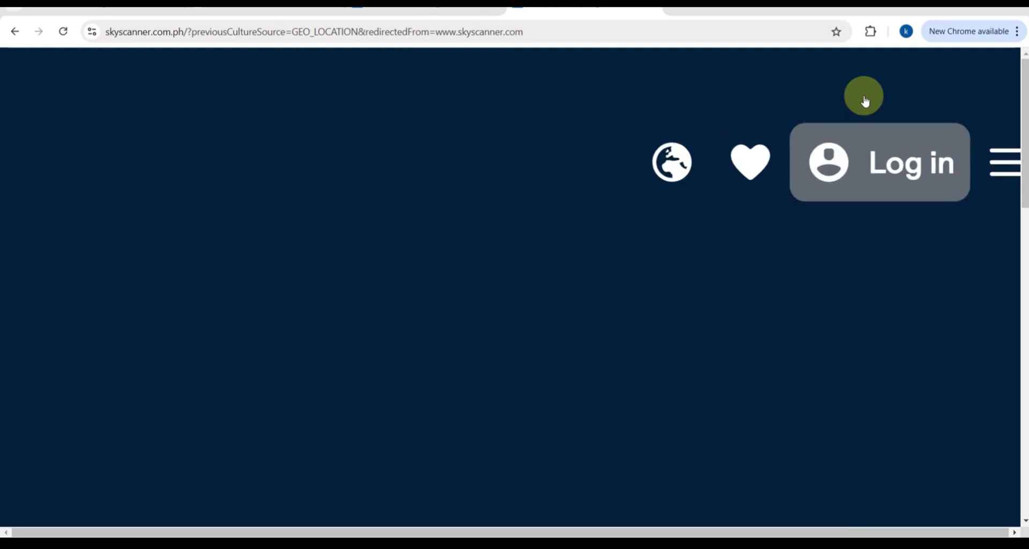
pyautogui.click(864, 151)
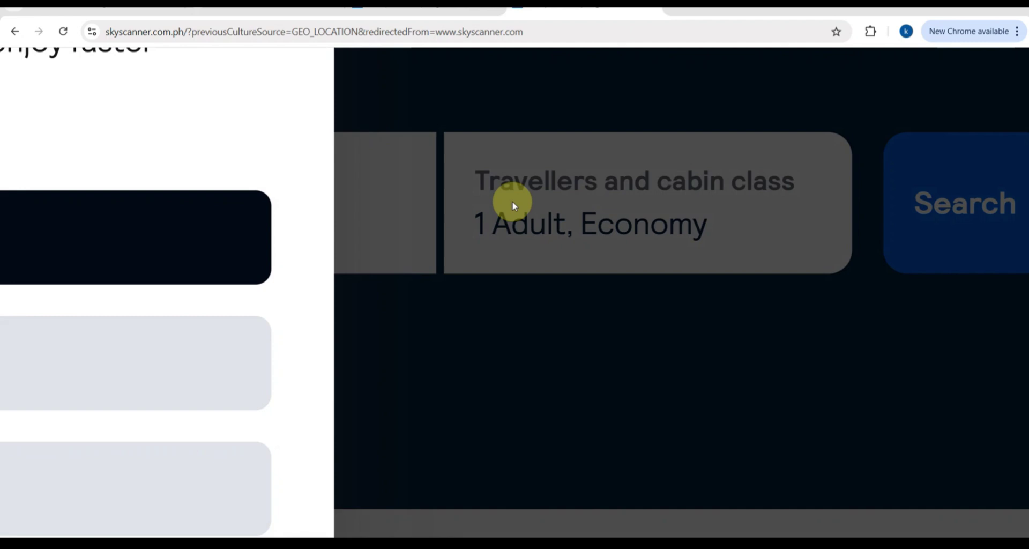
pyautogui.scroll(-4, 510, 203)
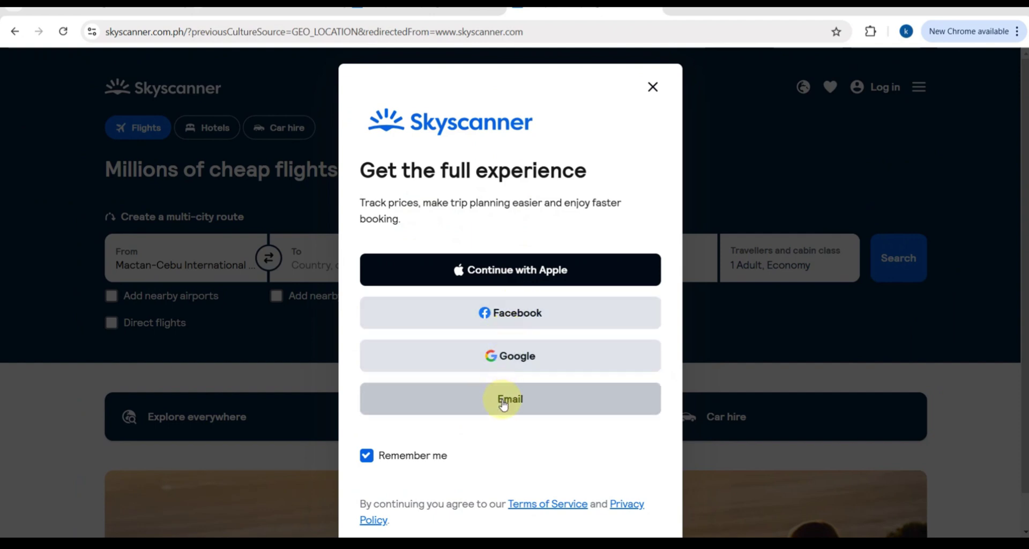
pyautogui.click(506, 356)
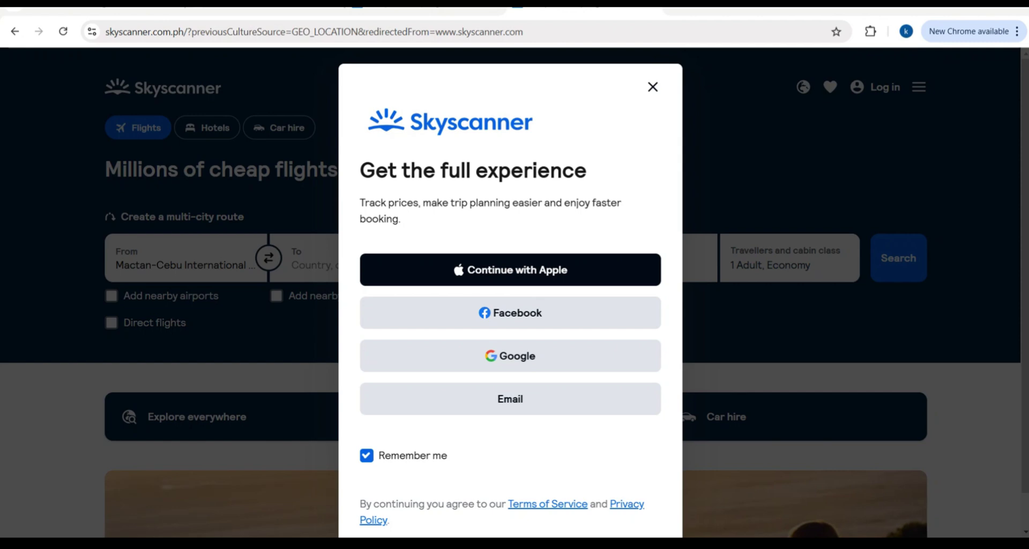
pyautogui.click(571, 395)
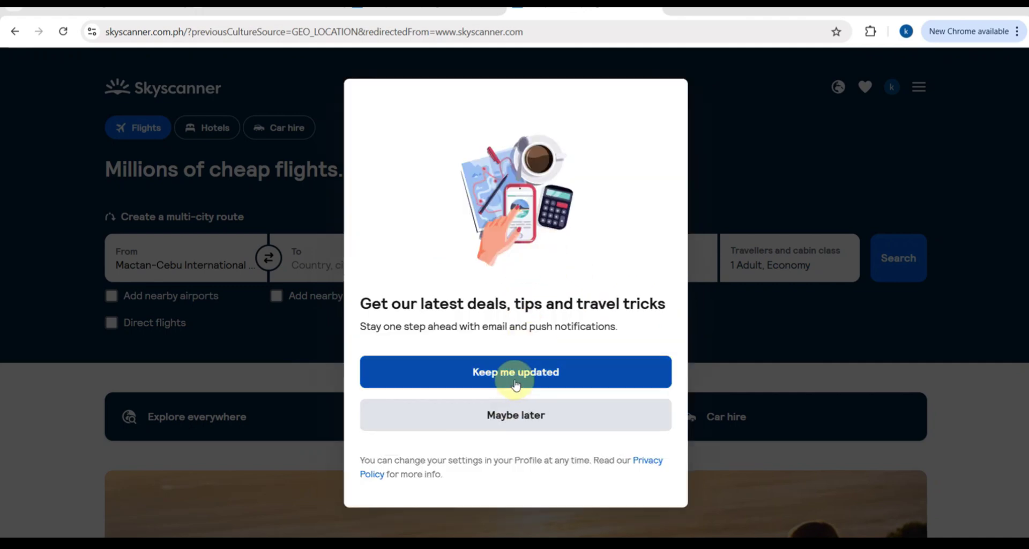
# - Accept the 'Keep me updated' deals prompt to close it
pyautogui.click(497, 420)
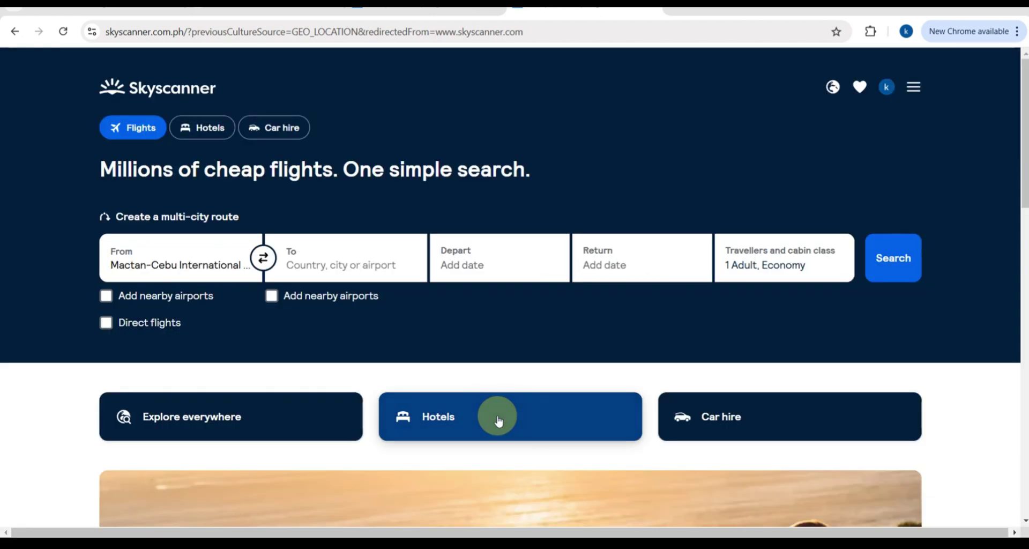
pyautogui.scroll(5, 158, 227)
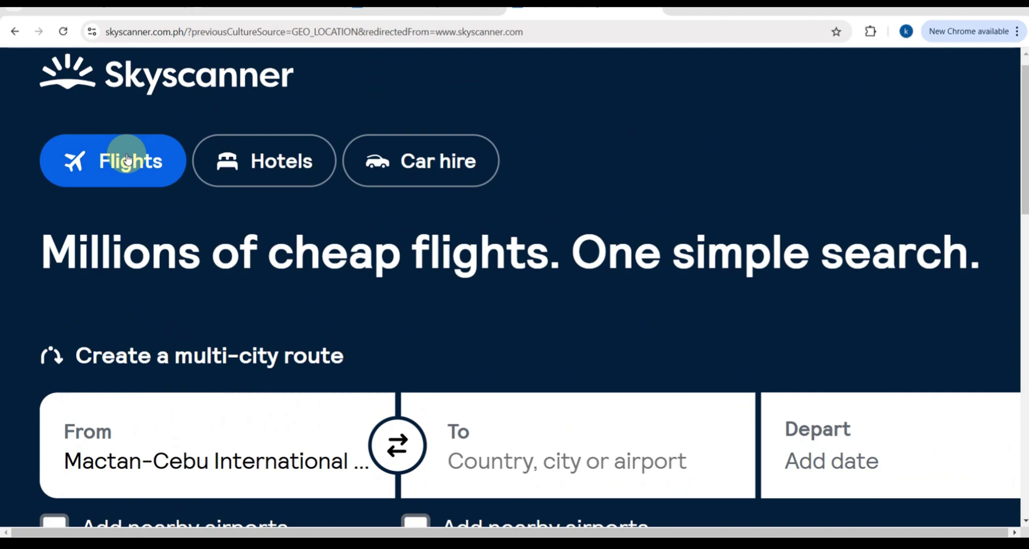
pyautogui.scroll(3, 134, 134)
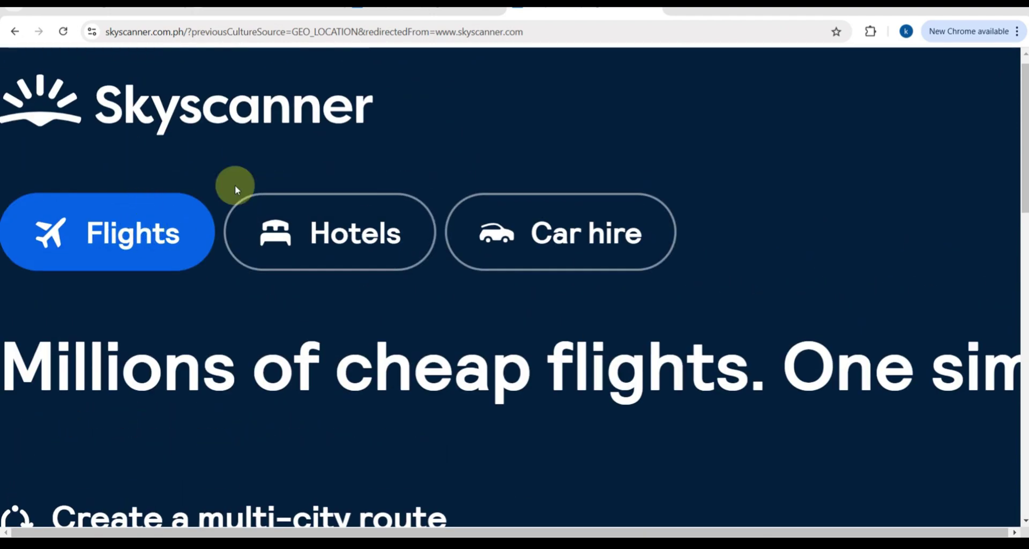
pyautogui.scroll(-5, 551, 127)
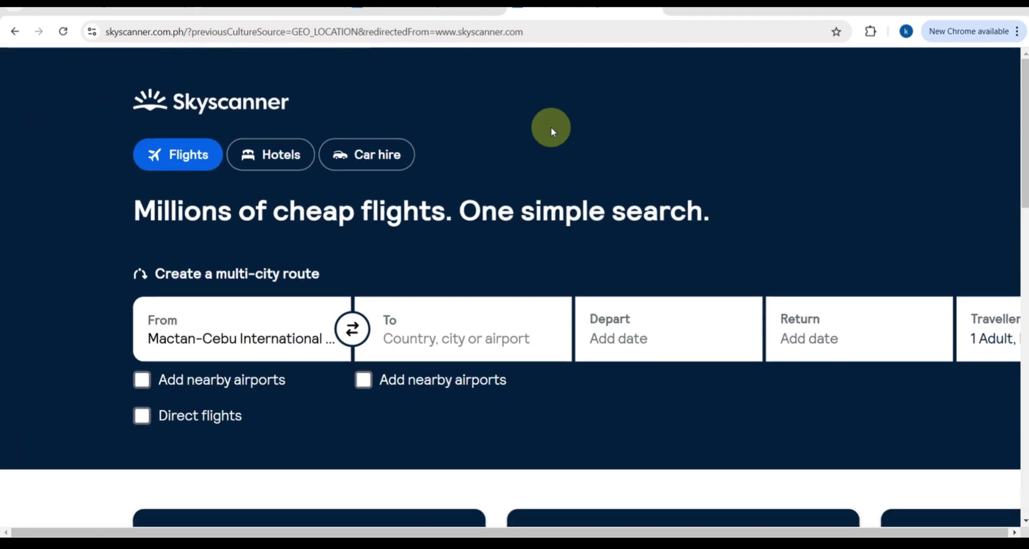
pyautogui.scroll(-1, 474, 249)
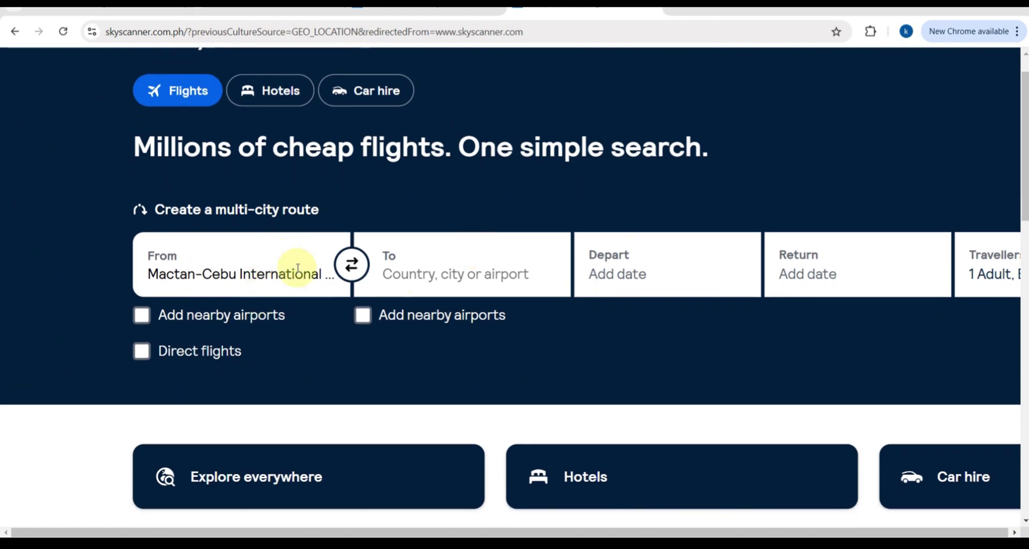
# - Set the route from Bohol-Panglao International (TAG) to Manila Ninoy Aquino (MNL)
pyautogui.click(273, 273)
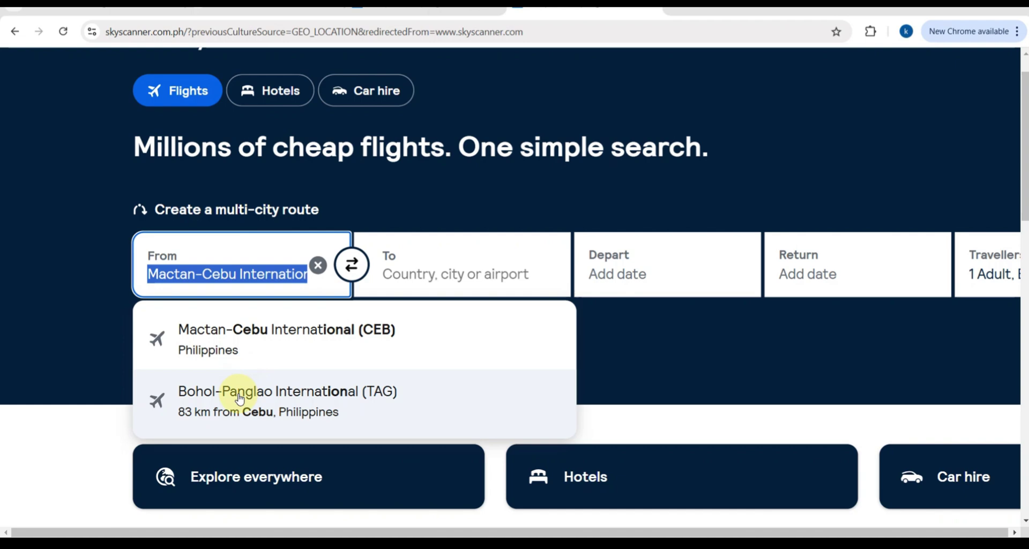
pyautogui.click(239, 398)
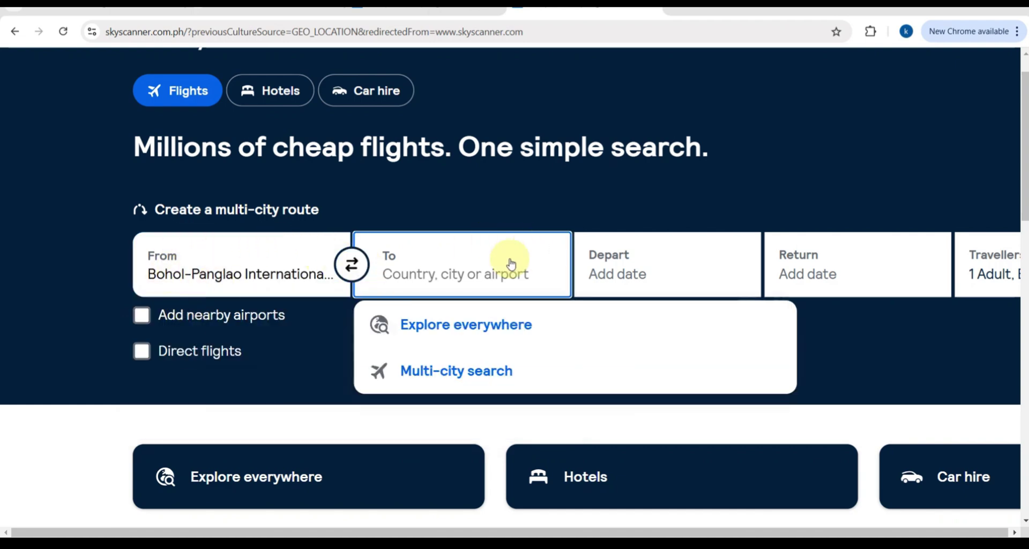
pyautogui.scroll(5, 488, 266)
pyautogui.write('manila')
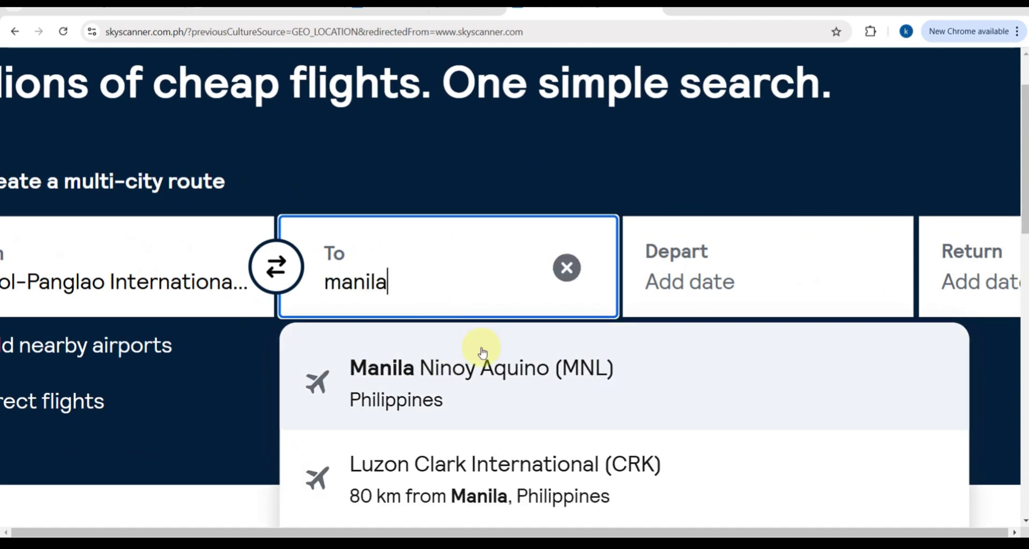
pyautogui.scroll(-5, 483, 352)
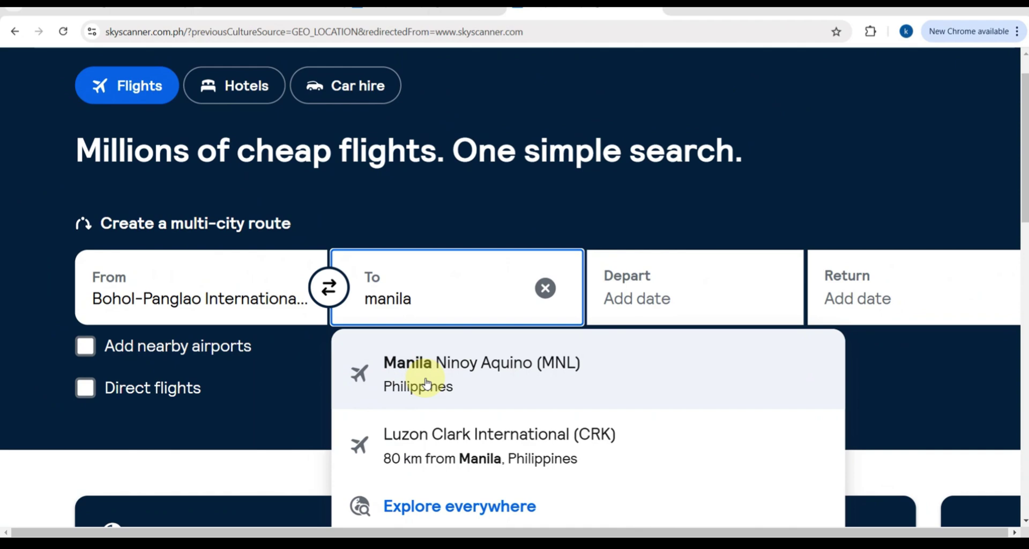
pyautogui.click(425, 379)
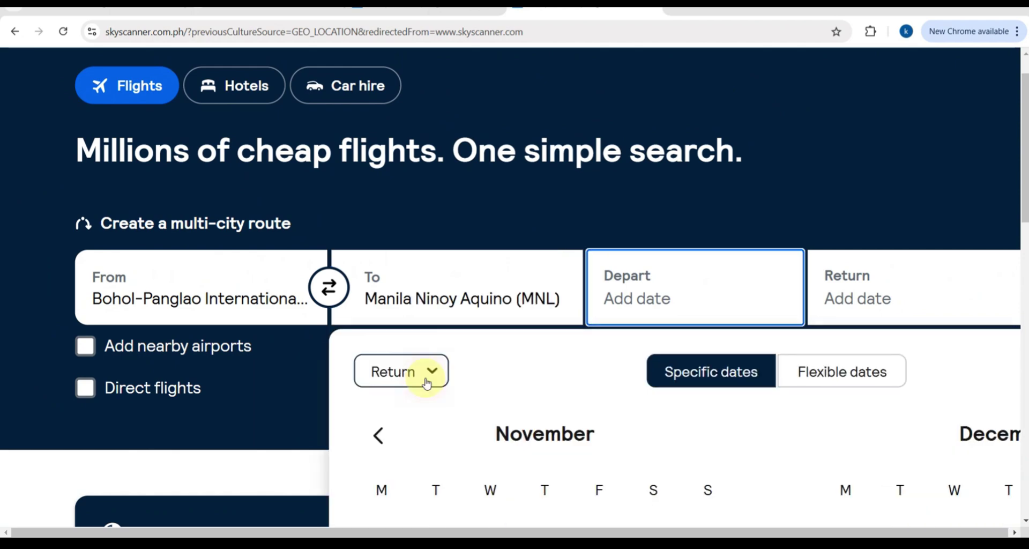
# - Turn the search into a multi-city route with TAG–MNL and MNL–TAG legs
pyautogui.click(234, 232)
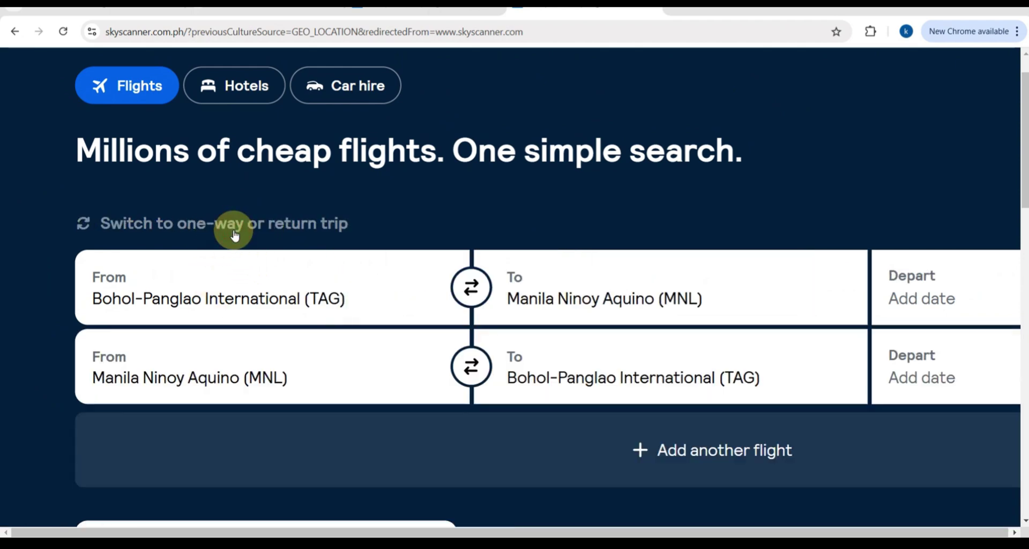
pyautogui.hscroll(3, 340, 321)
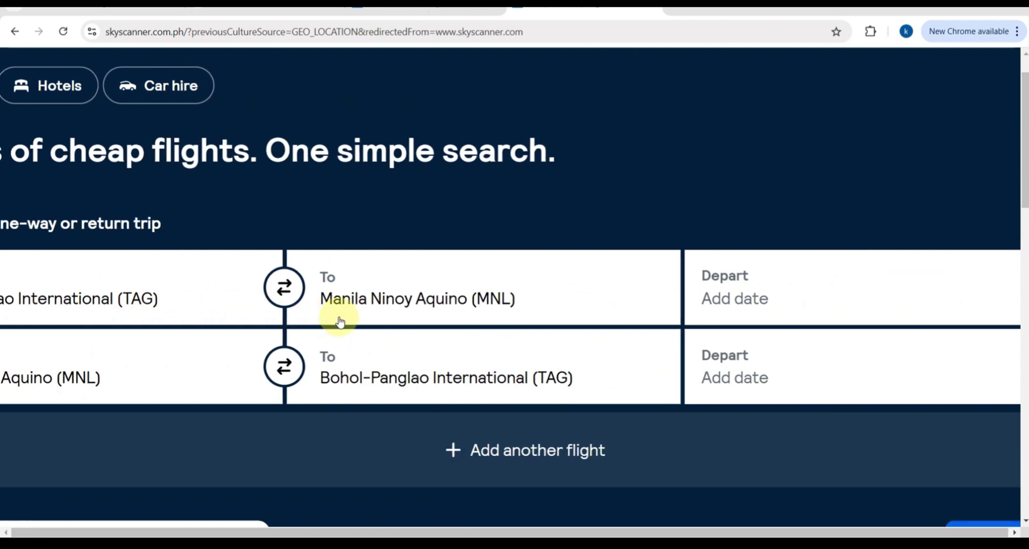
pyautogui.hscroll(5, 340, 321)
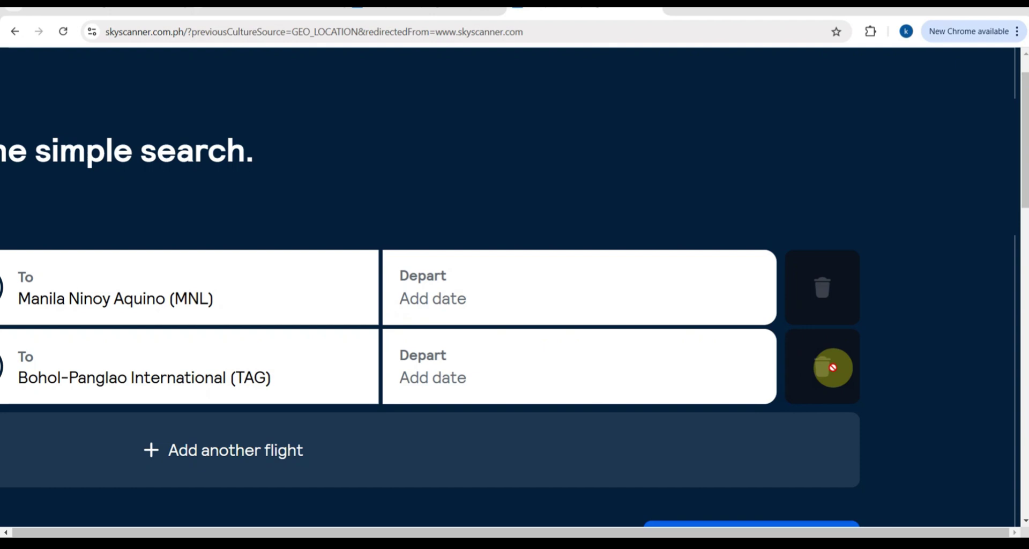
pyautogui.scroll(-3, 491, 372)
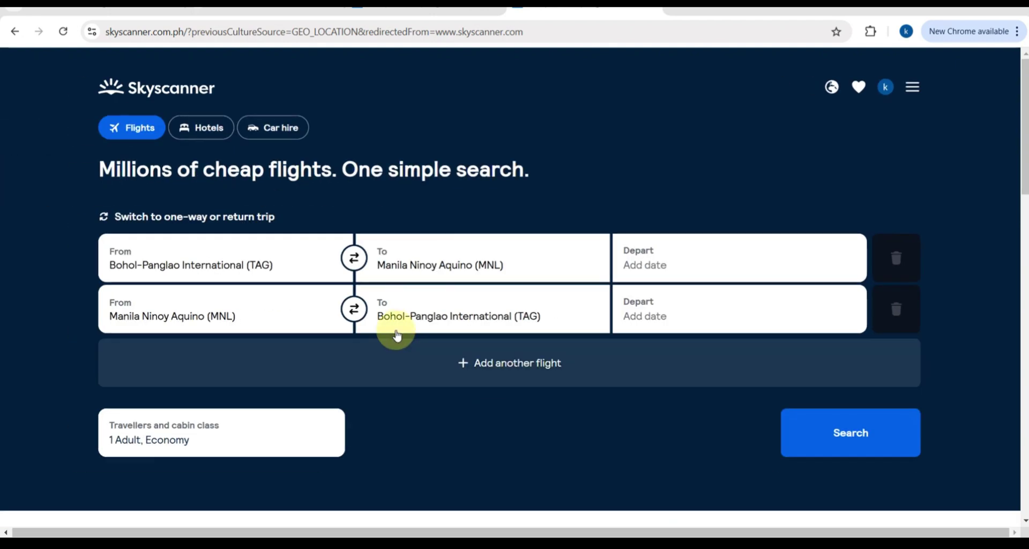
pyautogui.click(211, 217)
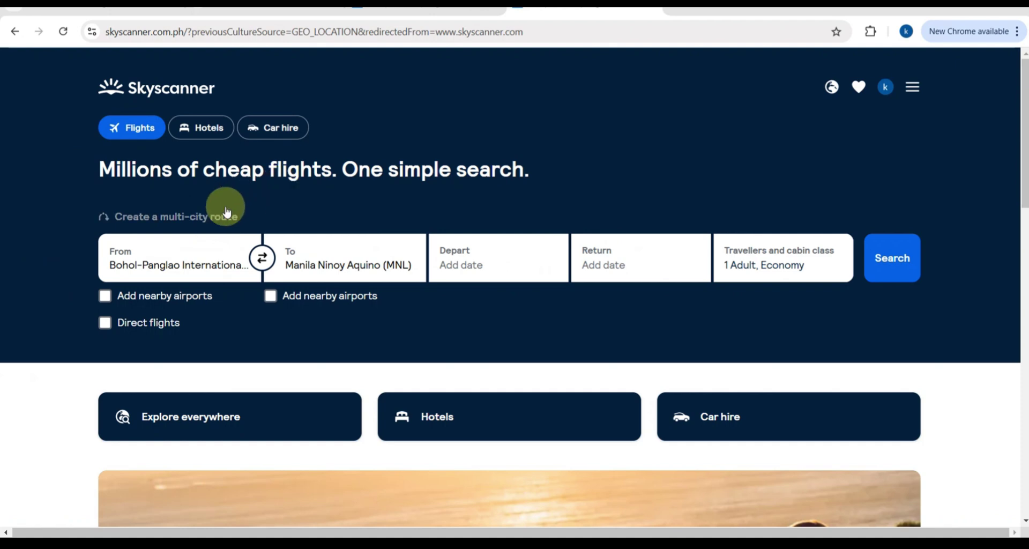
pyautogui.click(210, 217)
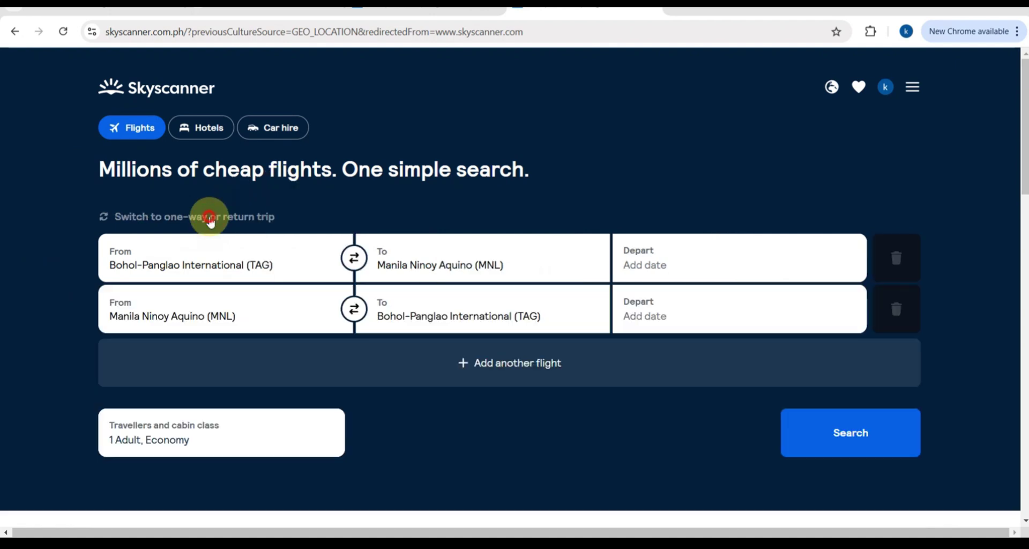
# - Switch back to a return trip and preview Flexible dates before returning to Specific dates
pyautogui.click(210, 219)
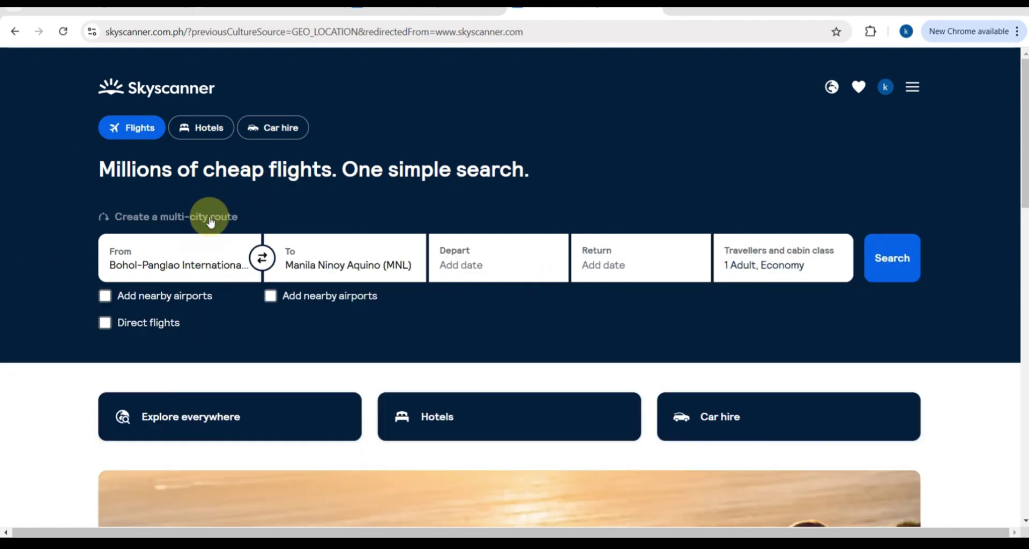
pyautogui.click(468, 260)
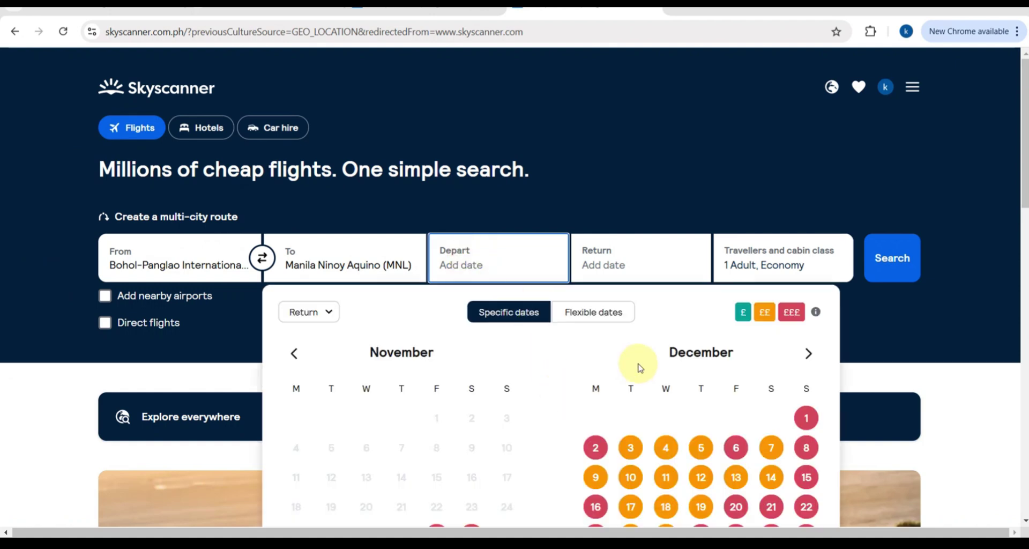
pyautogui.scroll(-2, 638, 361)
pyautogui.scroll(-1, 639, 367)
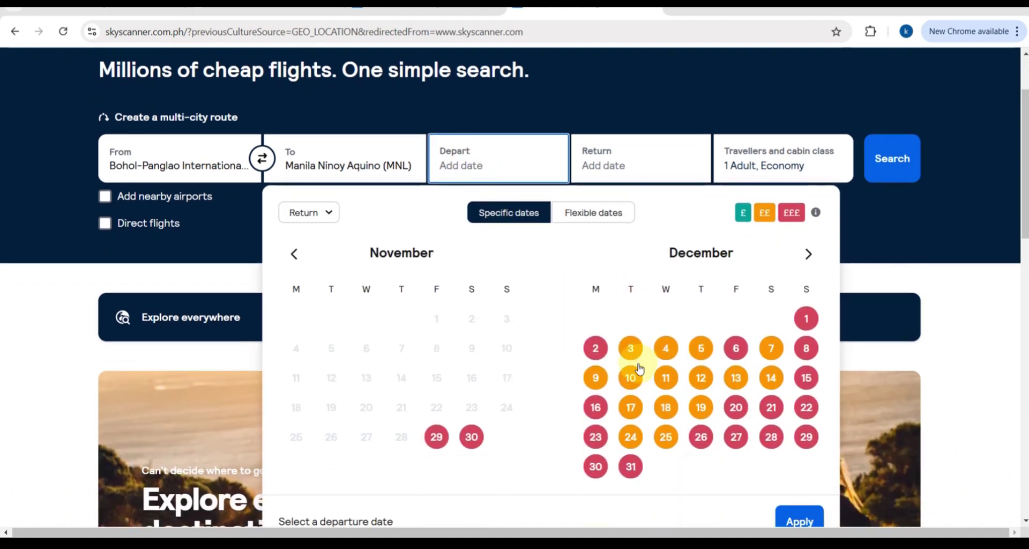
pyautogui.scroll(-2, 638, 367)
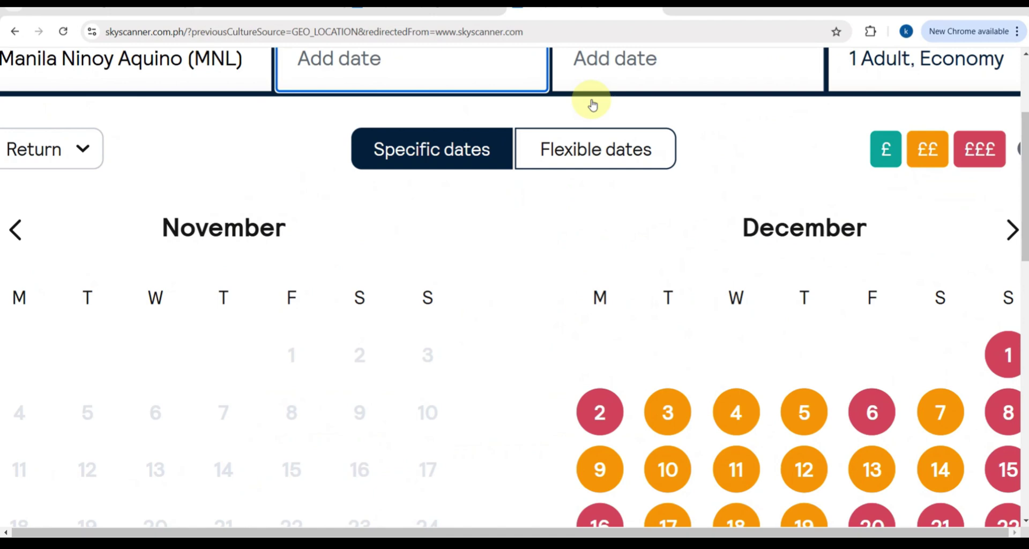
pyautogui.click(575, 147)
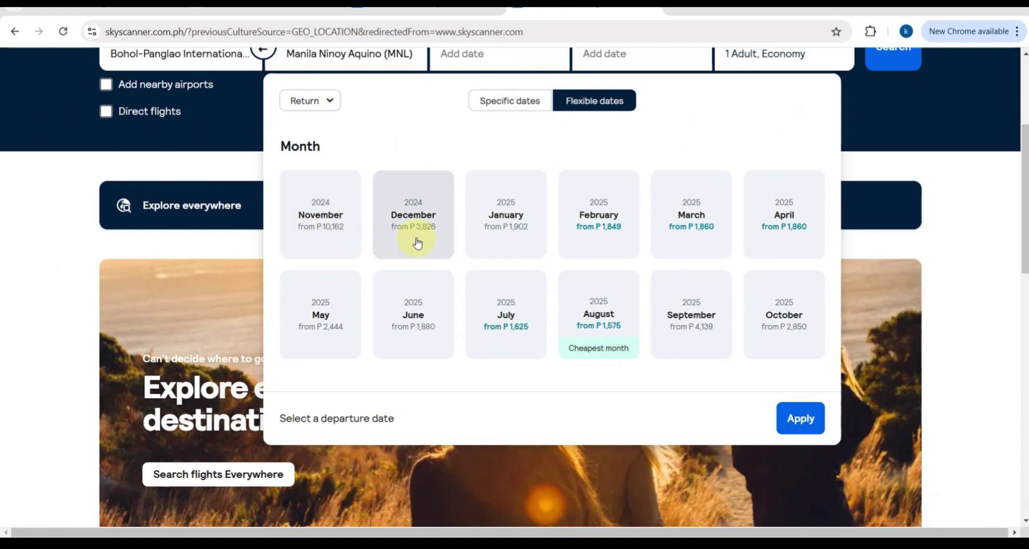
pyautogui.click(509, 102)
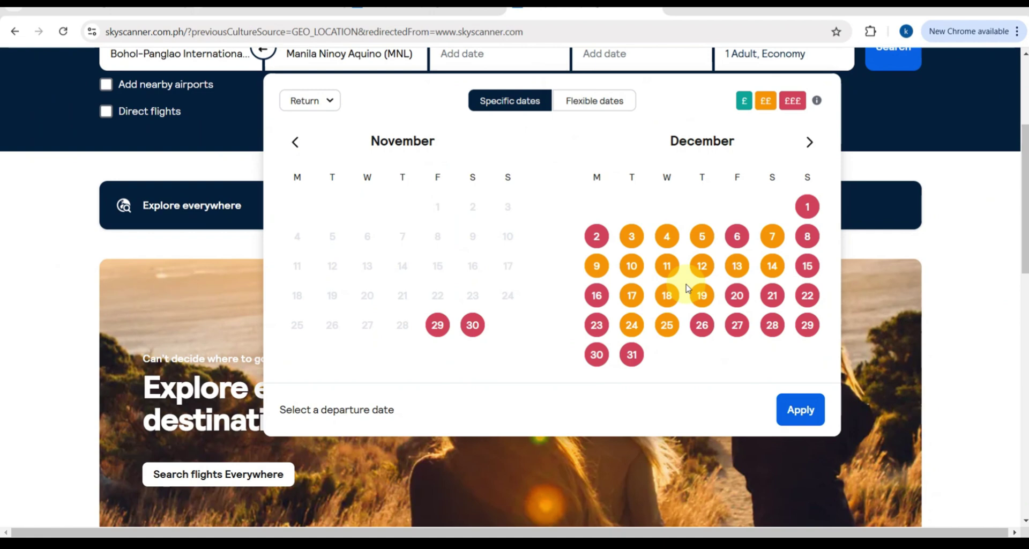
# - Choose 16 December departure and 19 December return, then apply the dates
pyautogui.click(805, 139)
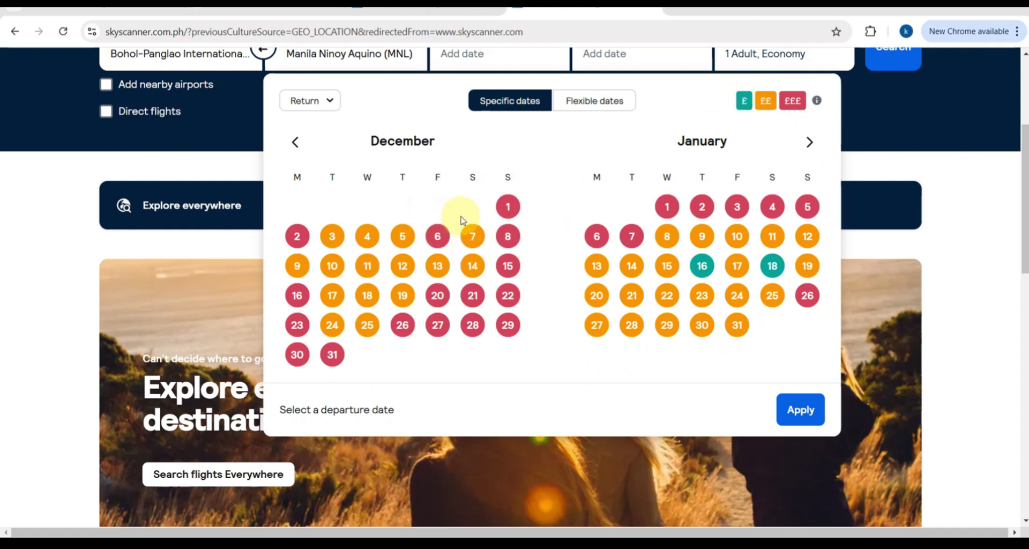
pyautogui.click(468, 266)
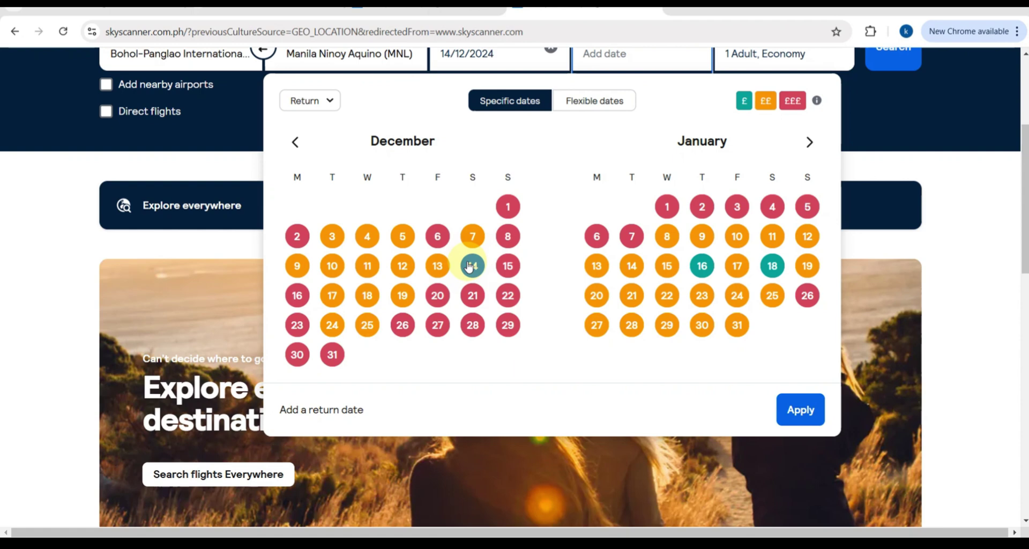
pyautogui.click(507, 266)
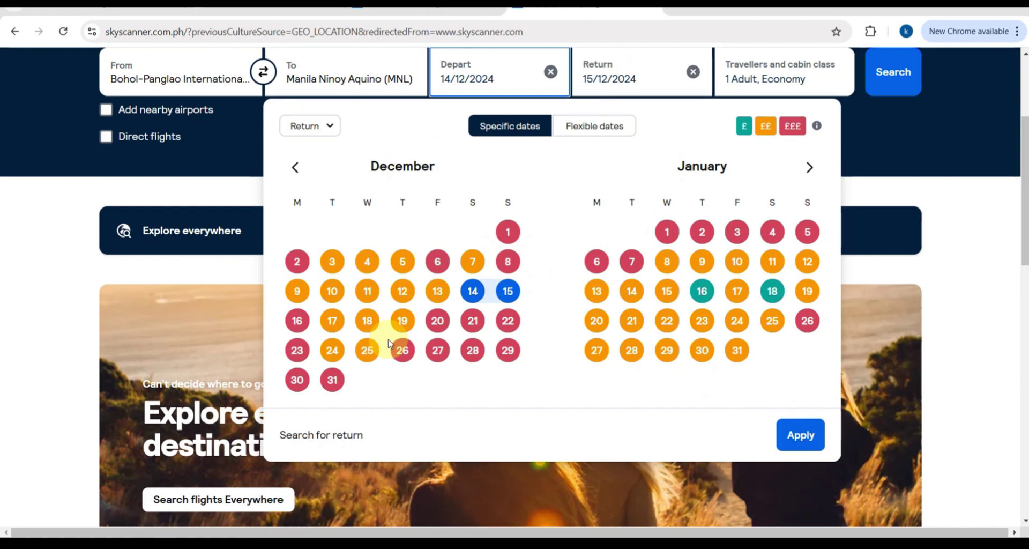
pyautogui.click(299, 320)
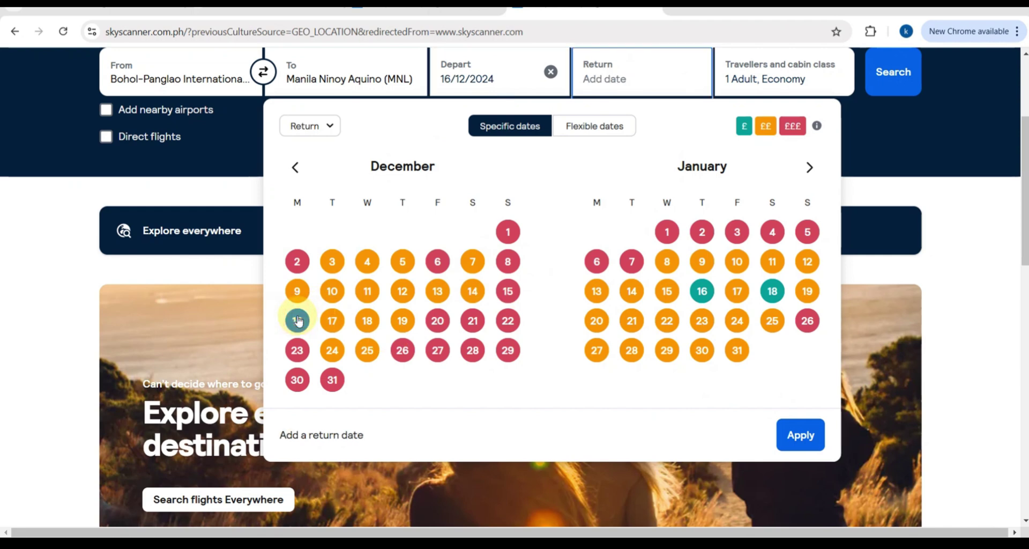
pyautogui.click(397, 323)
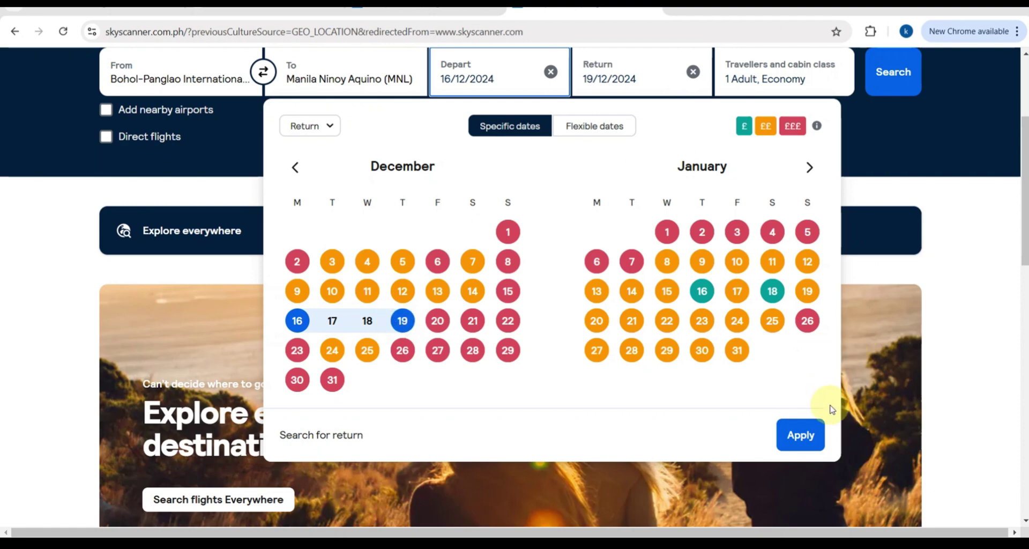
pyautogui.click(810, 435)
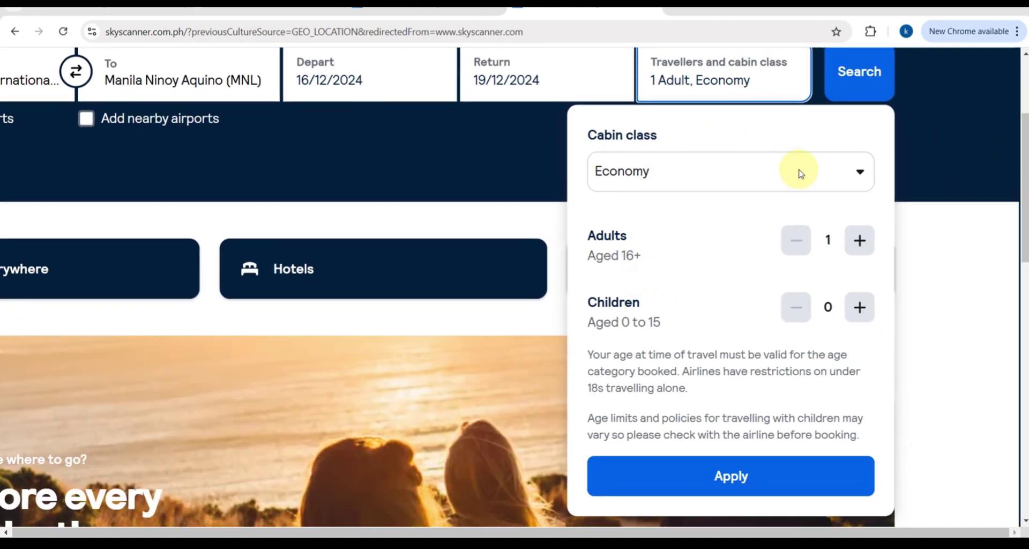
# - Set 1 adult in Premium Economy and search TAG–MNL for 16–19 December
pyautogui.click(879, 178)
pyautogui.click(859, 171)
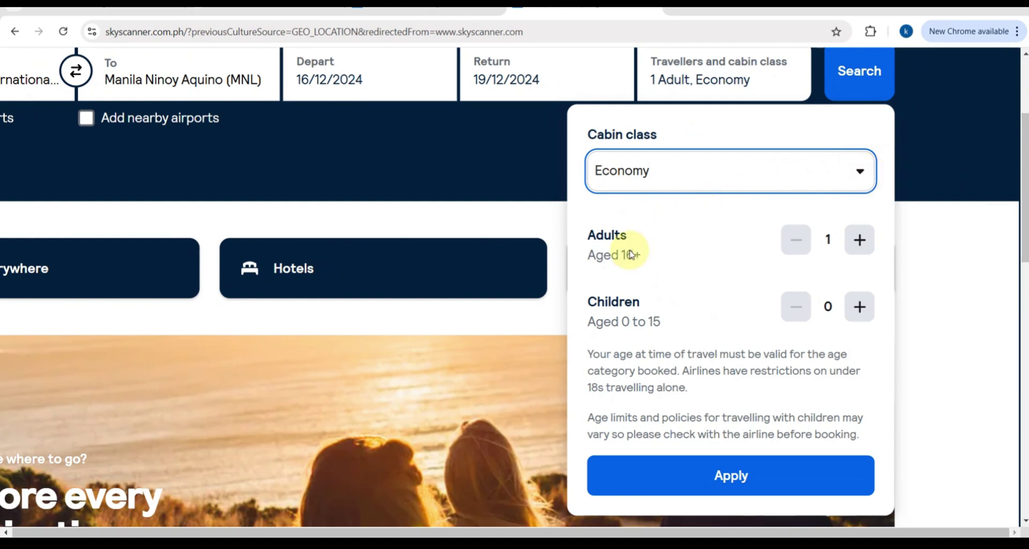
pyautogui.press('Down')
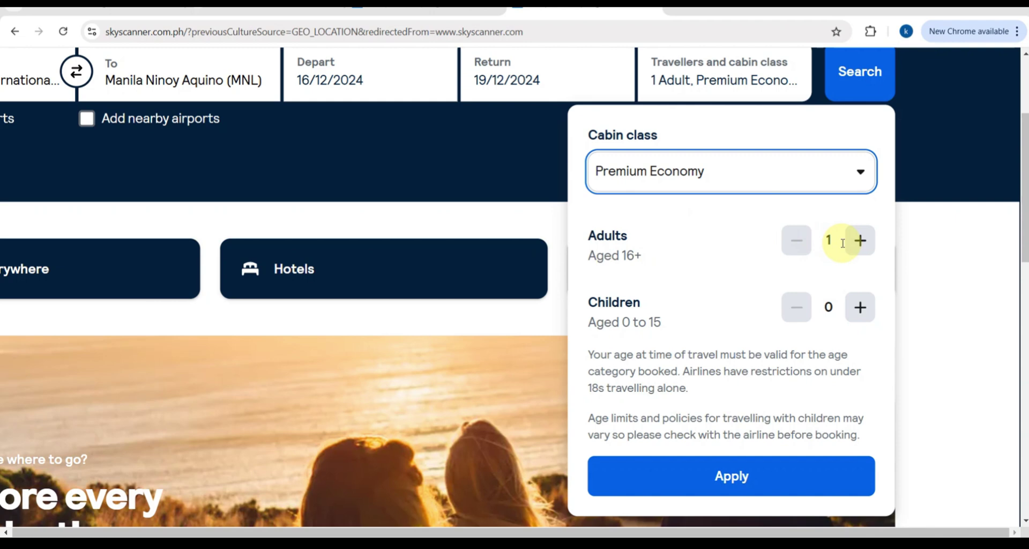
pyautogui.click(867, 240)
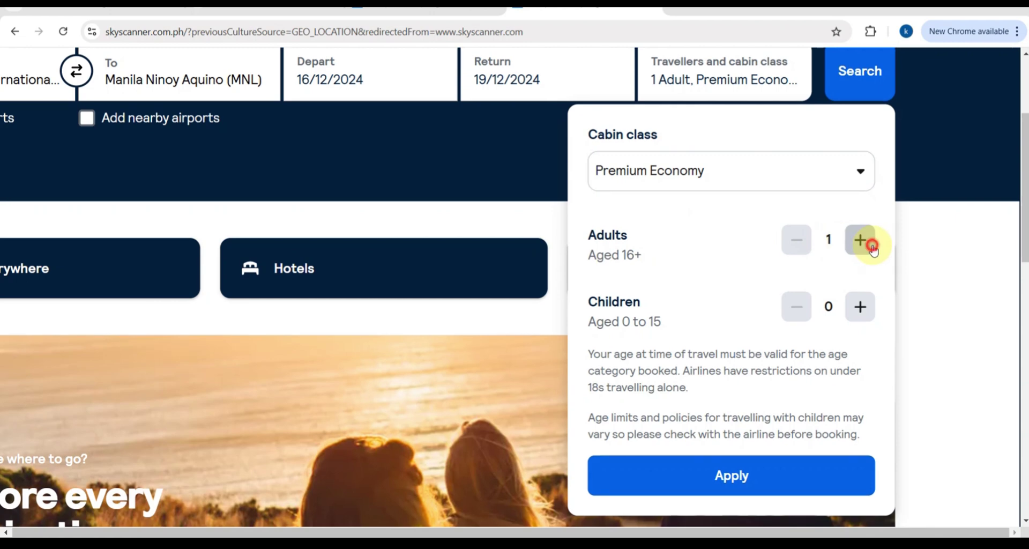
pyautogui.click(797, 239)
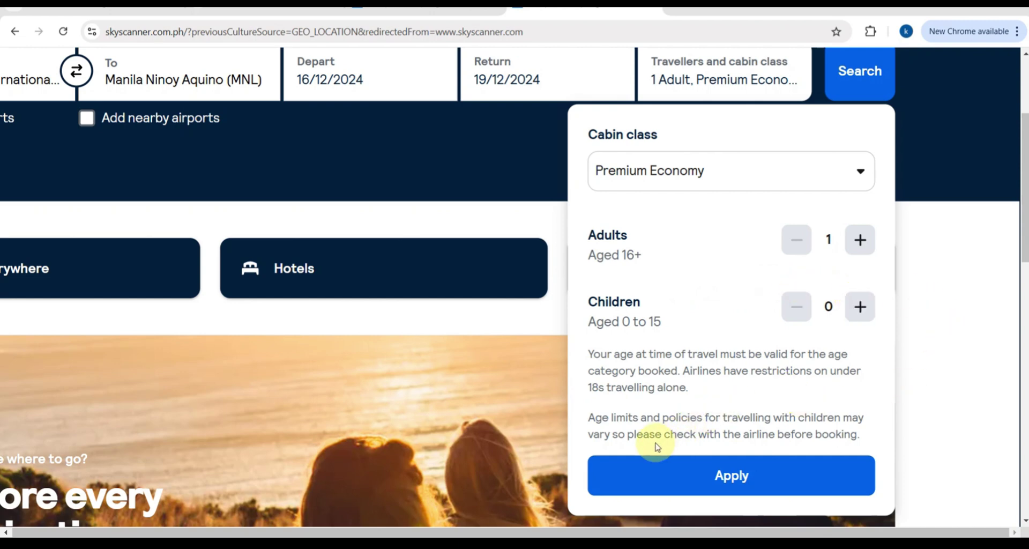
pyautogui.click(724, 477)
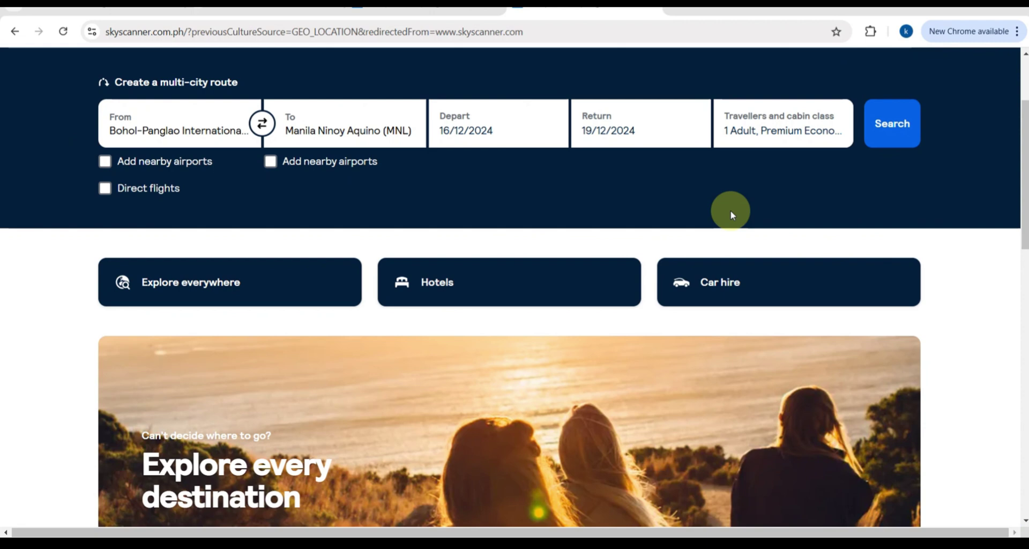
pyautogui.click(899, 128)
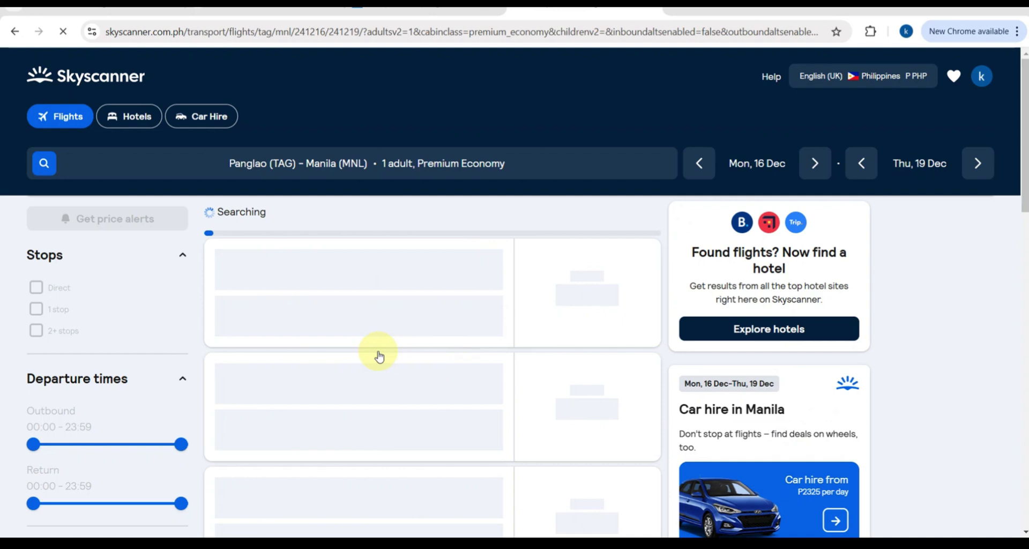
# - Zoom in and review the 113 results: Best P 18,873, Cheapest and Fastest P 18,649
pyautogui.scroll(-1, 422, 354)
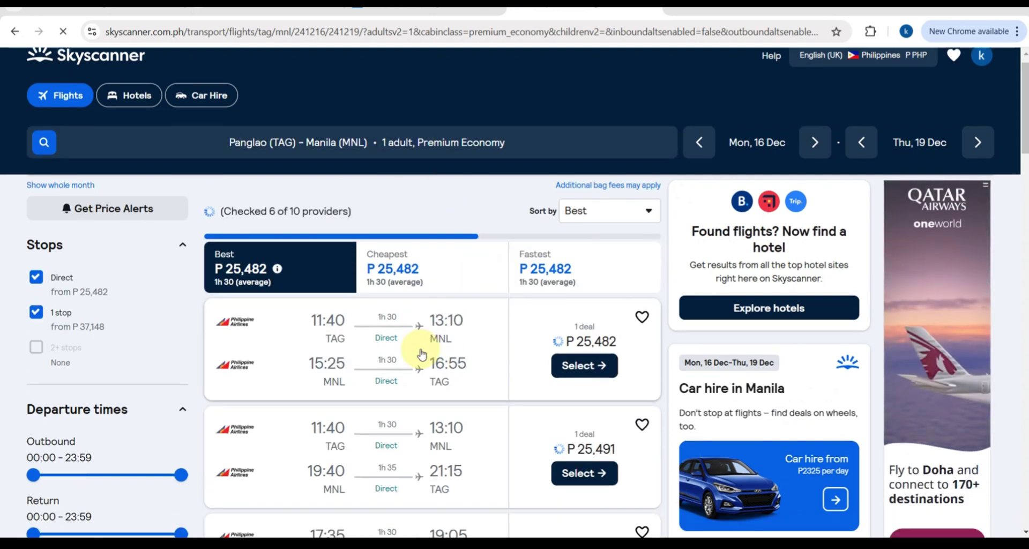
pyautogui.scroll(-2, 421, 354)
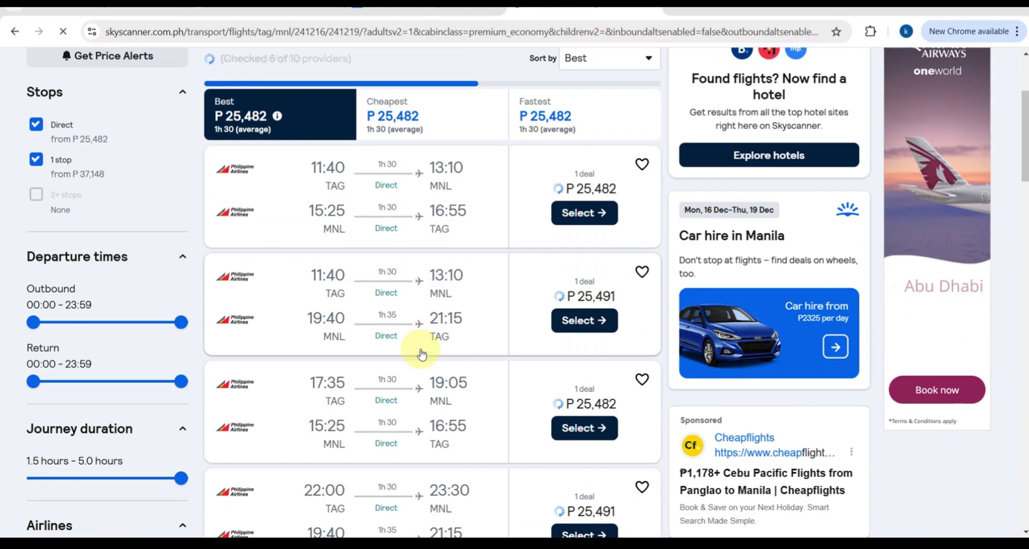
pyautogui.scroll(-2, 421, 354)
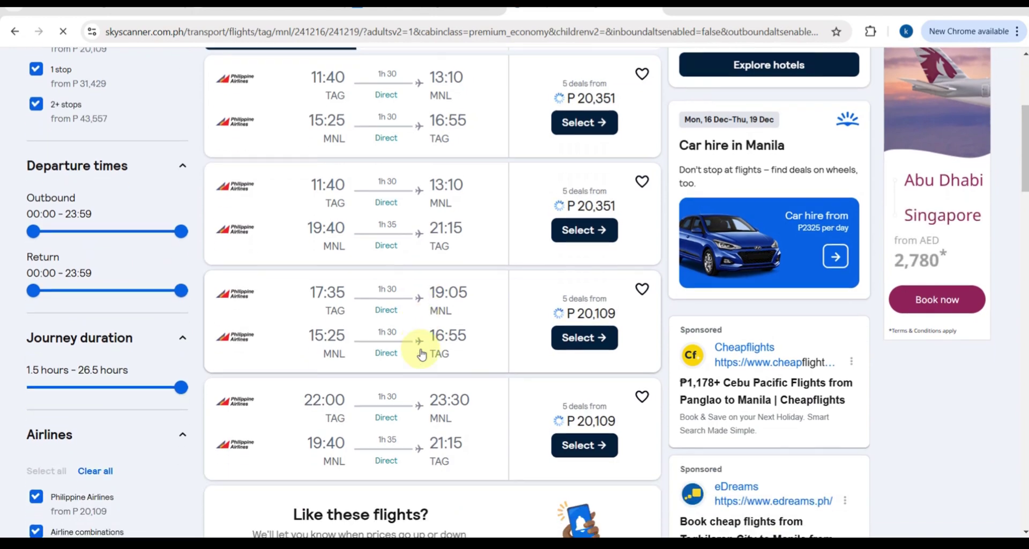
pyautogui.scroll(-3, 422, 353)
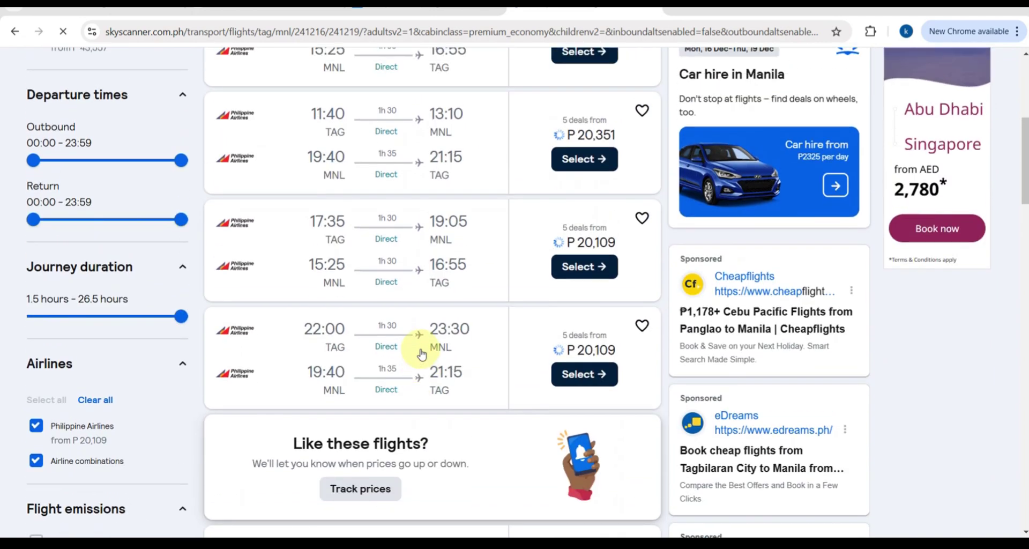
pyautogui.scroll(3, 421, 354)
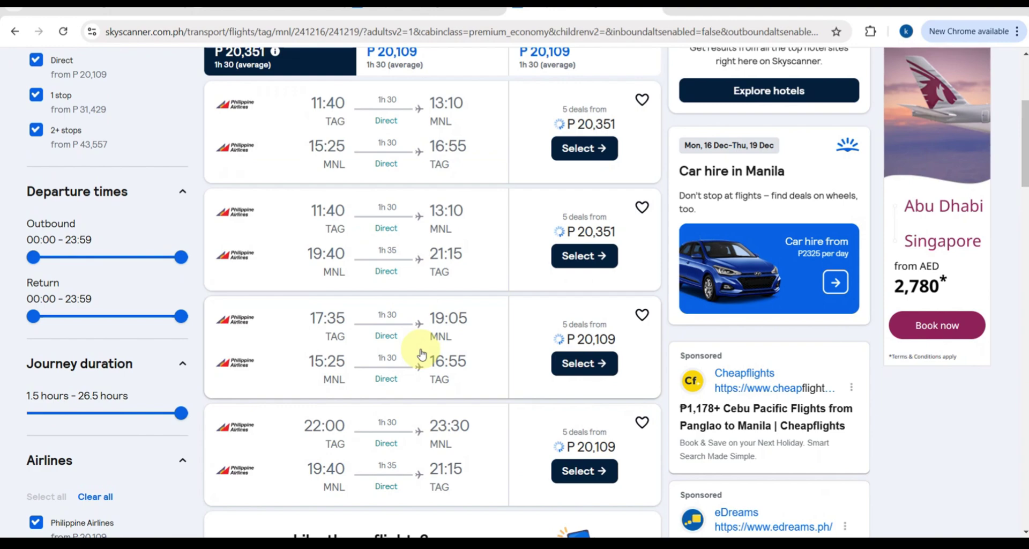
pyautogui.scroll(-4, 421, 354)
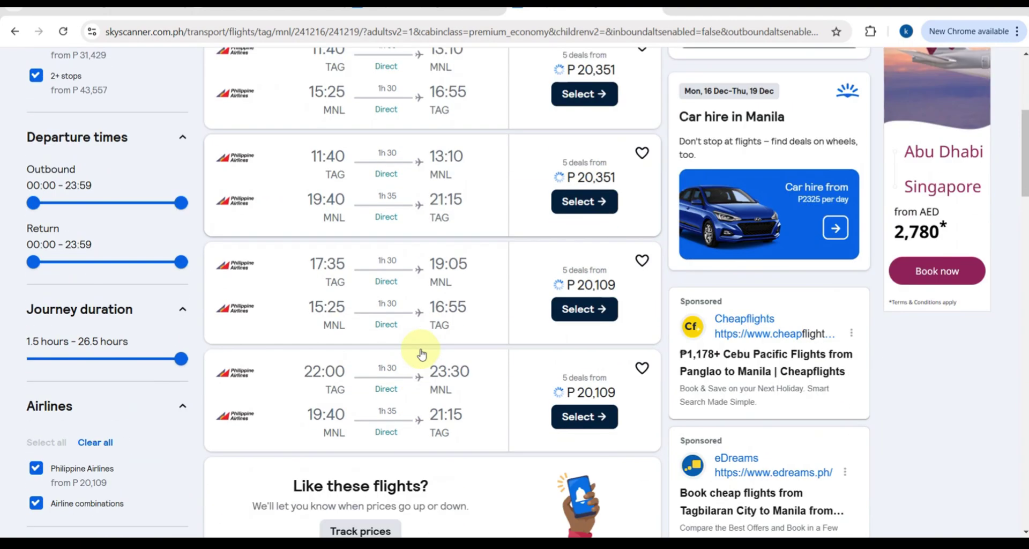
pyautogui.scroll(3, 76, 193)
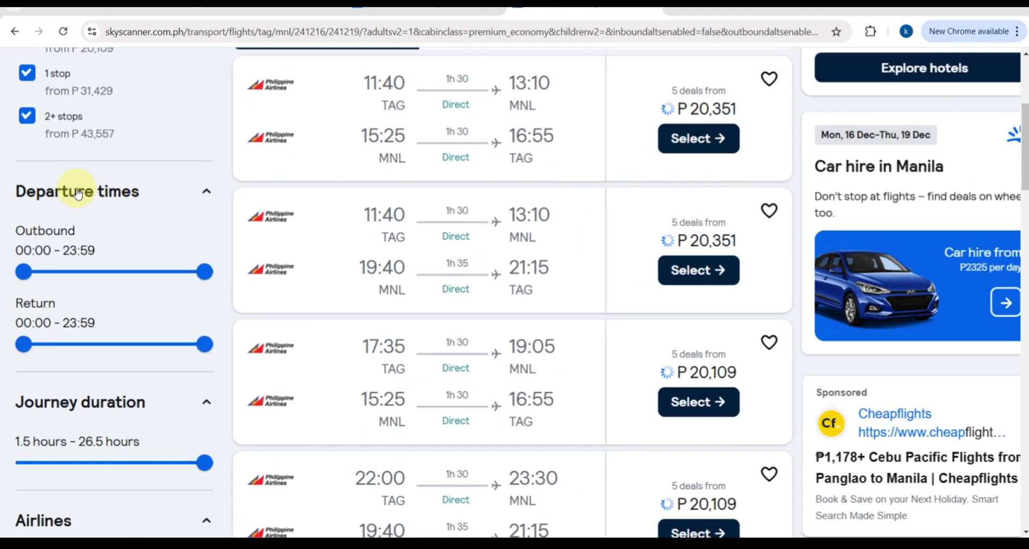
pyautogui.scroll(3, 76, 193)
pyautogui.hotkey('ctrl', '+')
pyautogui.hotkey('ctrl', '+')
pyautogui.scroll(-3, 75, 193)
pyautogui.scroll(-5, 78, 192)
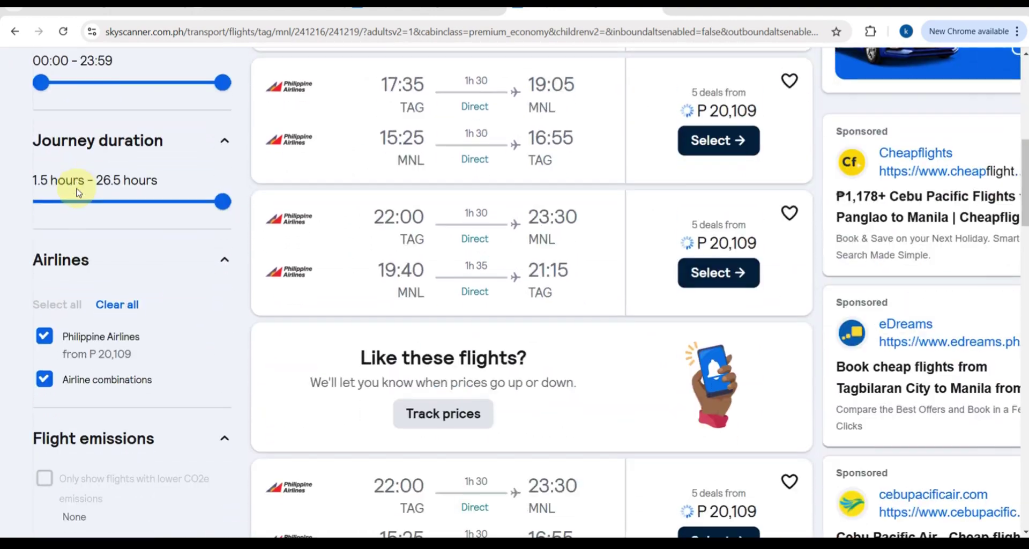
pyautogui.scroll(-7, 348, 297)
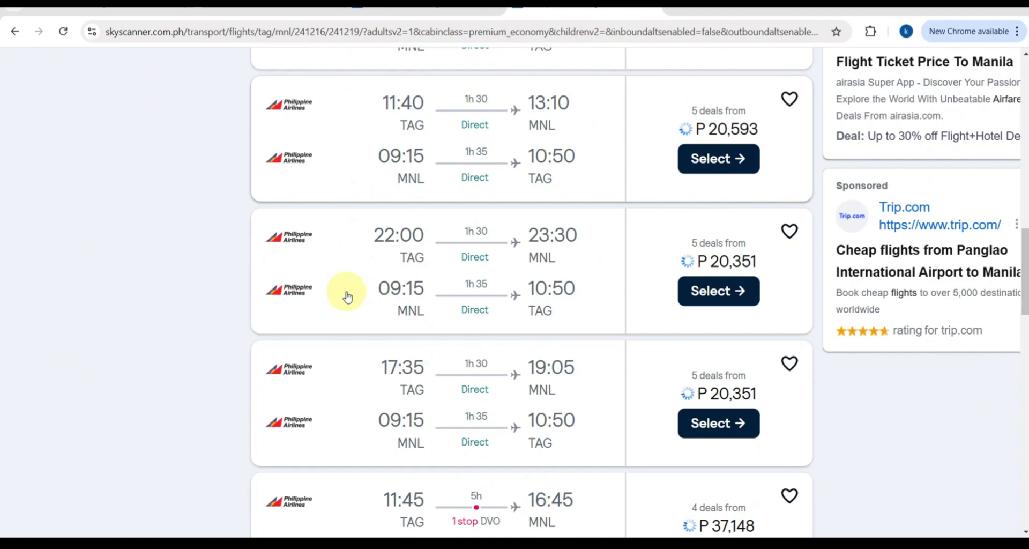
pyautogui.scroll(10, 348, 297)
pyautogui.scroll(1, 346, 295)
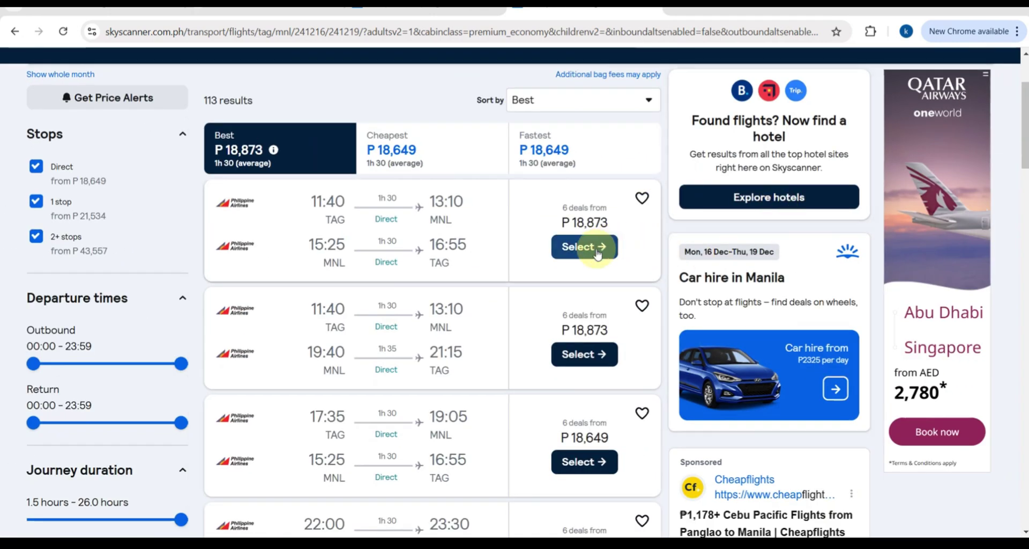
# - Select the 11:40 outbound / 15:25 return pairing and expand 'Read before booking'
pyautogui.click(597, 250)
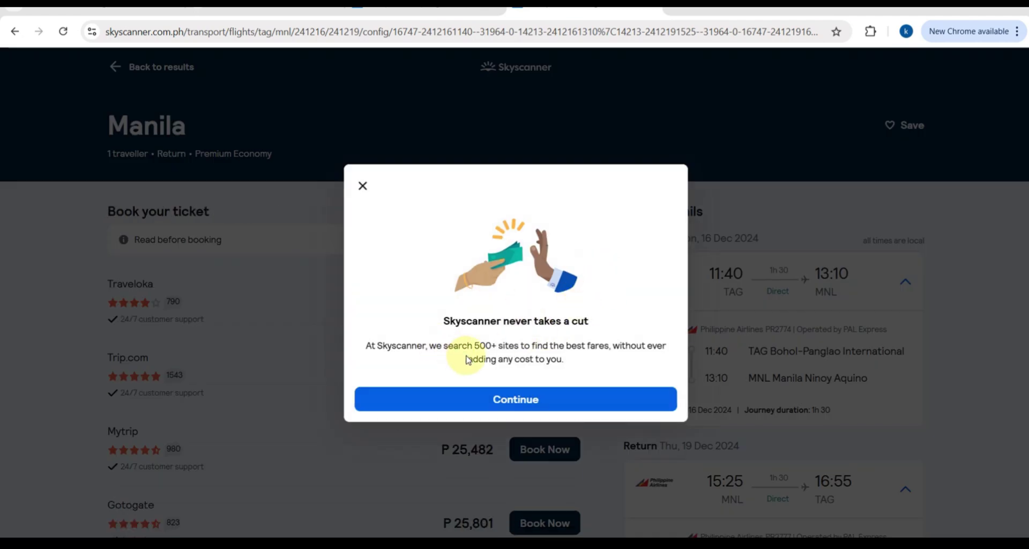
pyautogui.click(494, 399)
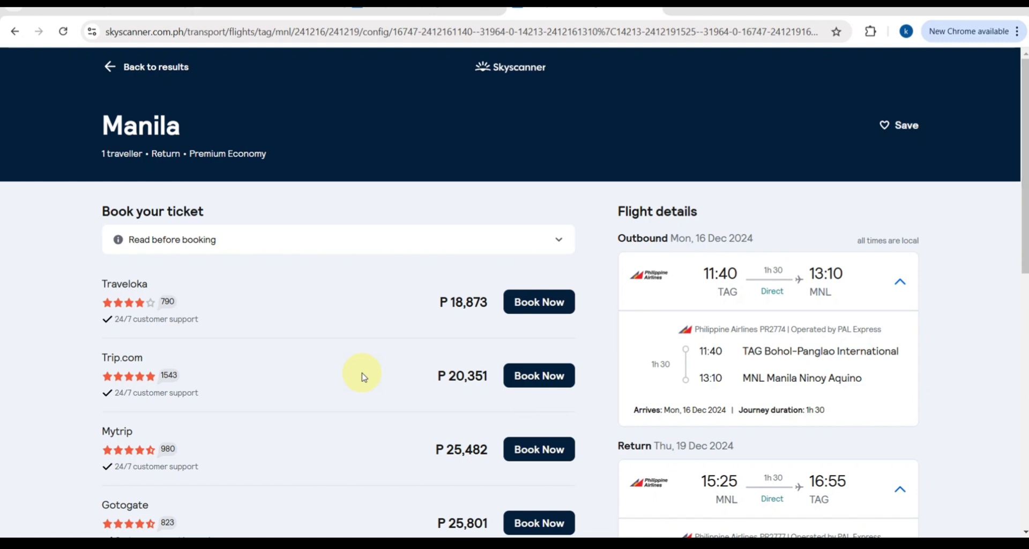
pyautogui.scroll(-1, 362, 376)
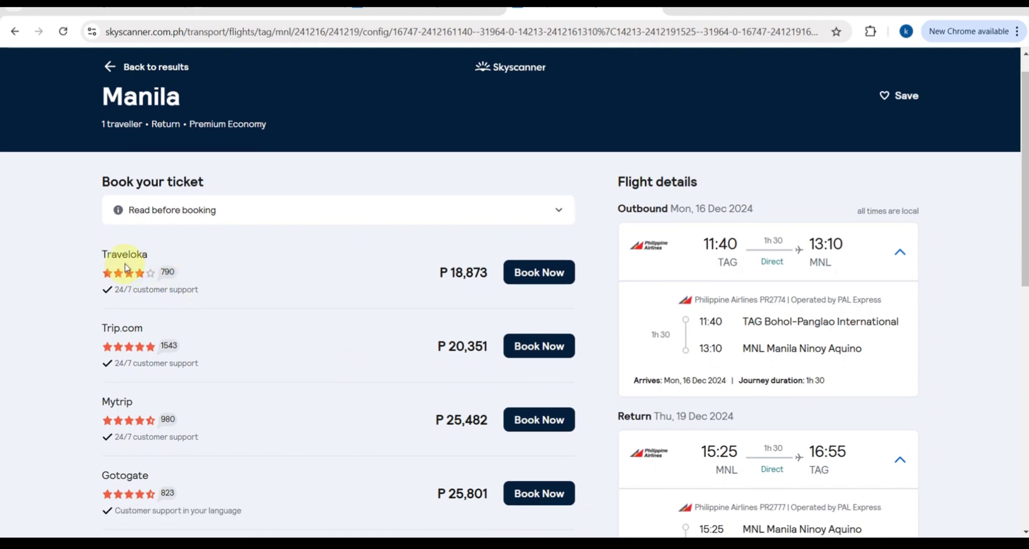
pyautogui.scroll(3, 126, 266)
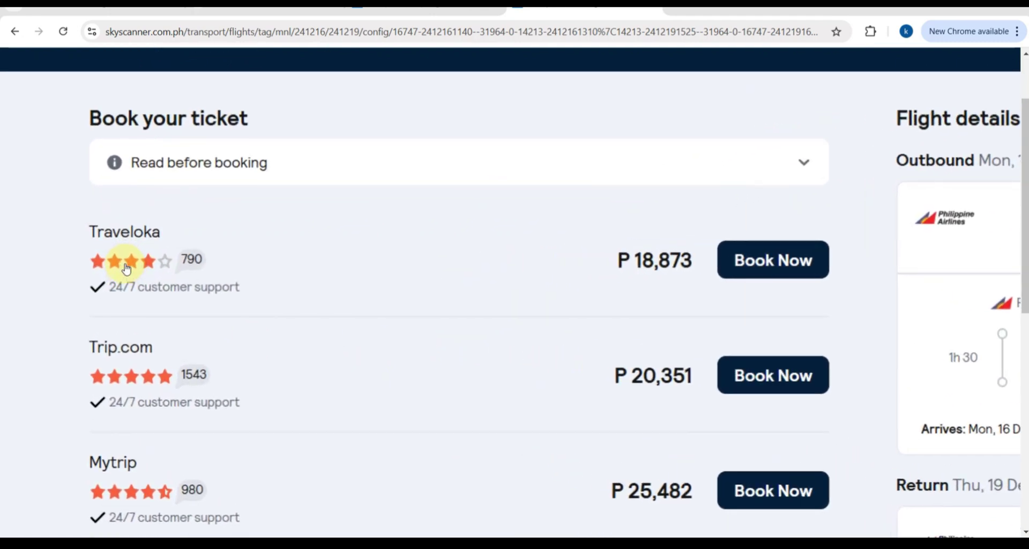
pyautogui.click(268, 163)
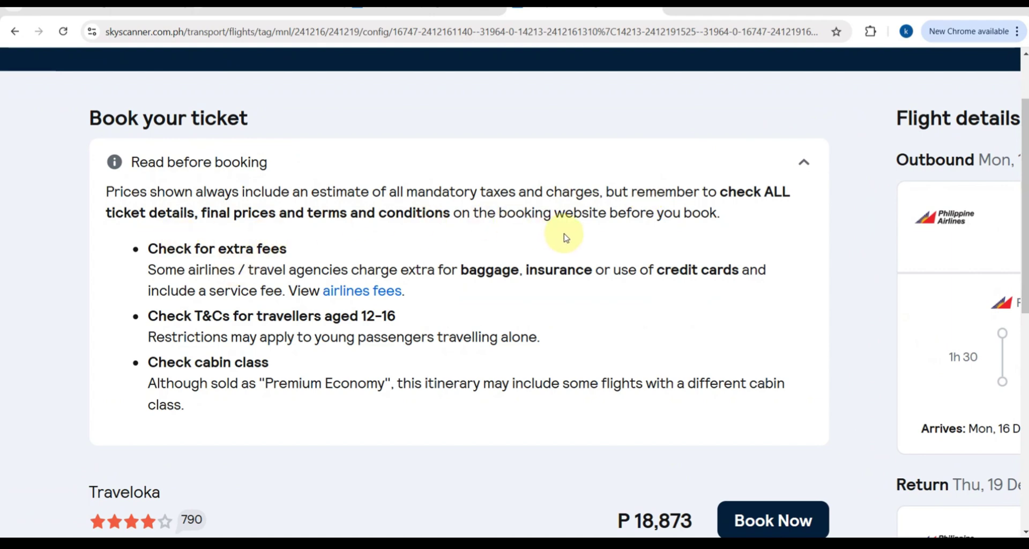
# - Reset the page zoom and scroll the provider list to Trip.com's P 20,351 offer
pyautogui.scroll(-1, 330, 264)
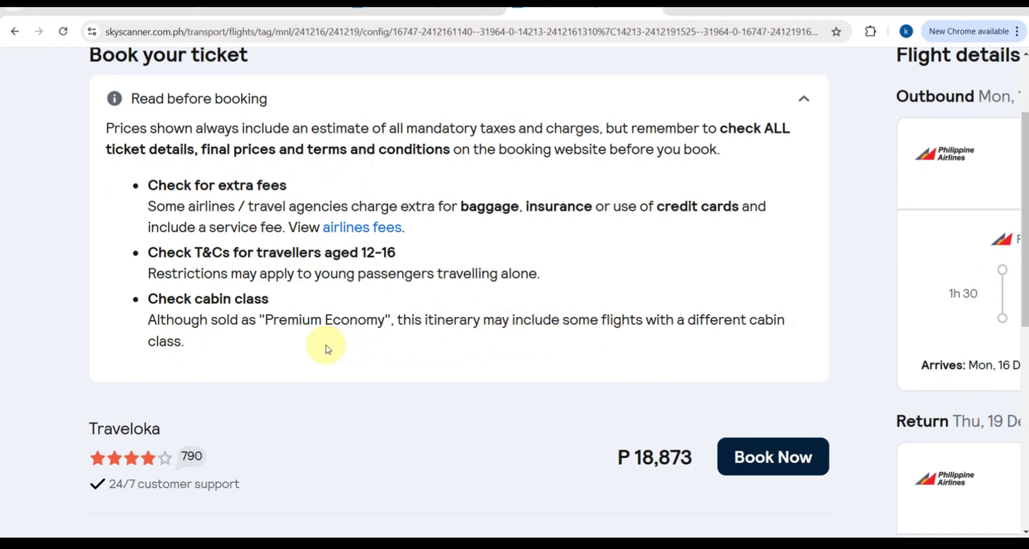
pyautogui.scroll(-3, 405, 319)
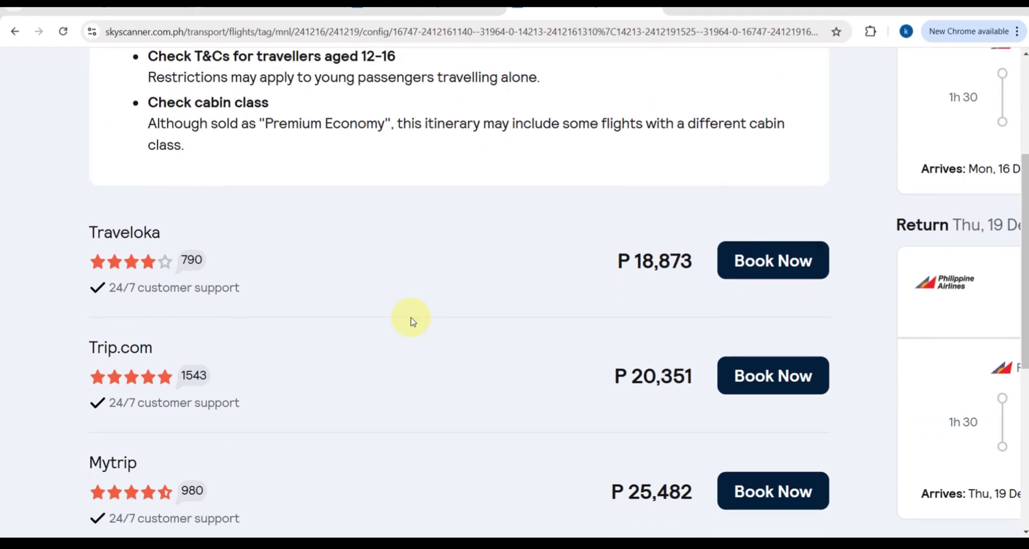
pyautogui.scroll(-2, 411, 320)
pyautogui.hotkey('ctrl', '-')
pyautogui.hotkey('ctrl', '-')
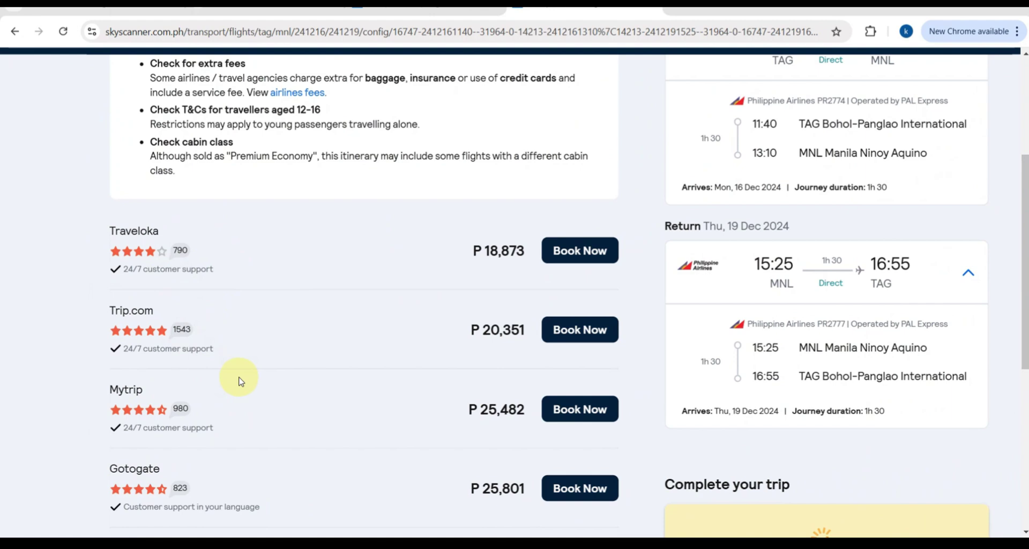
pyautogui.scroll(-2, 215, 410)
pyautogui.scroll(-1, 214, 407)
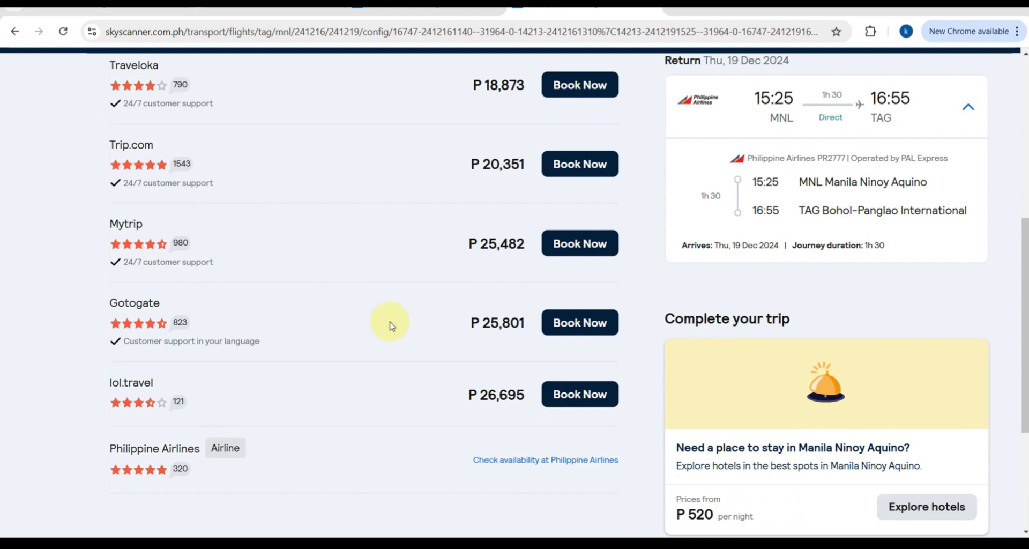
pyautogui.scroll(2, 389, 326)
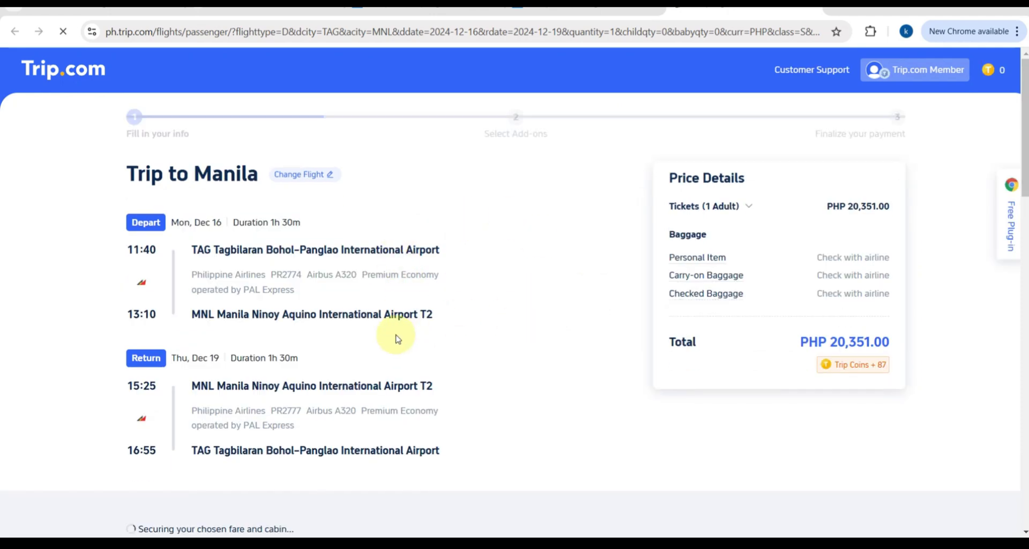
# - Review the selected Premium Economy fare with 25 kg checked baggage, then scroll to Who's Traveling
pyautogui.hotkey('ctrl', '+')
pyautogui.hotkey('ctrl', '+')
pyautogui.hotkey('ctrl', '+')
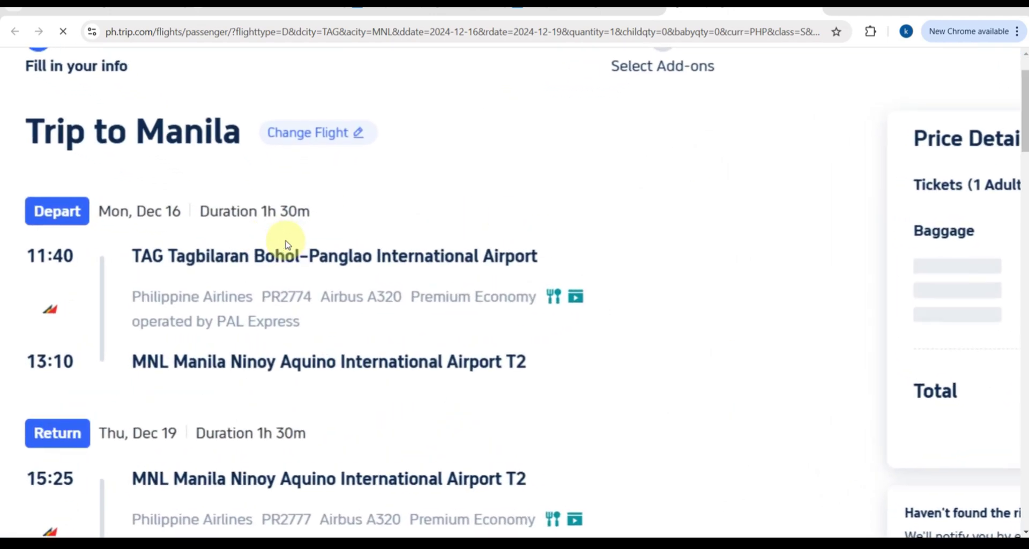
pyautogui.scroll(-4, 228, 250)
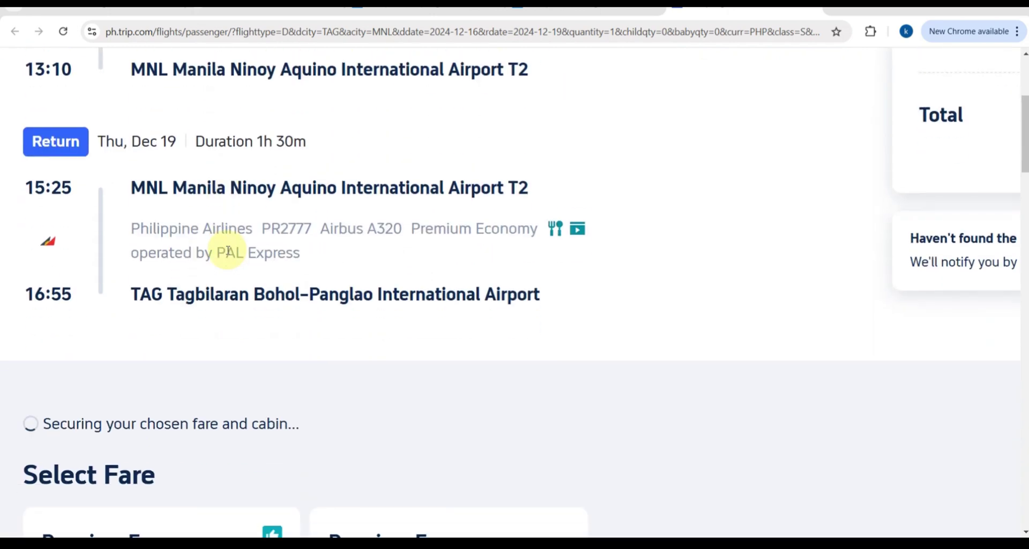
pyautogui.hotkey('ctrl', '0')
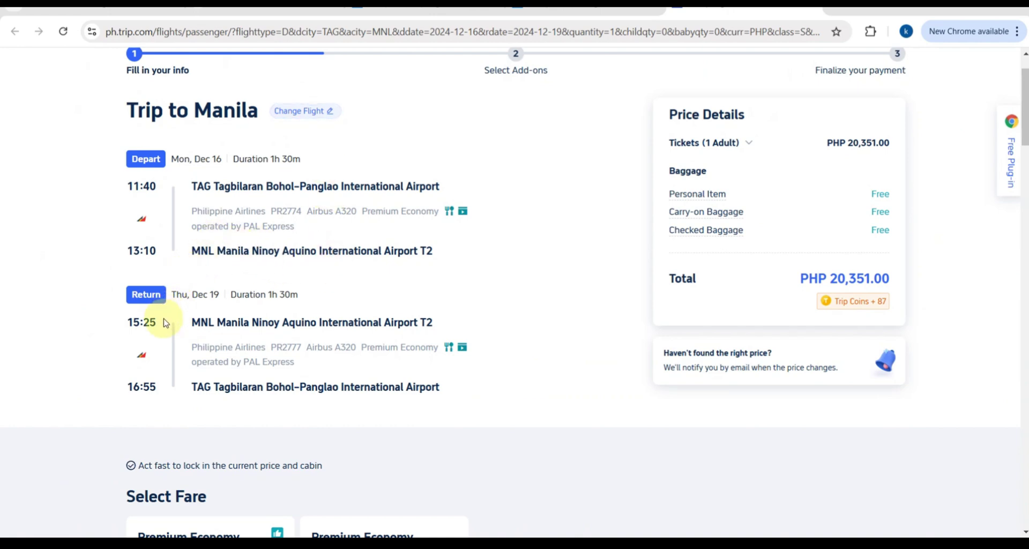
pyautogui.scroll(-4, 284, 378)
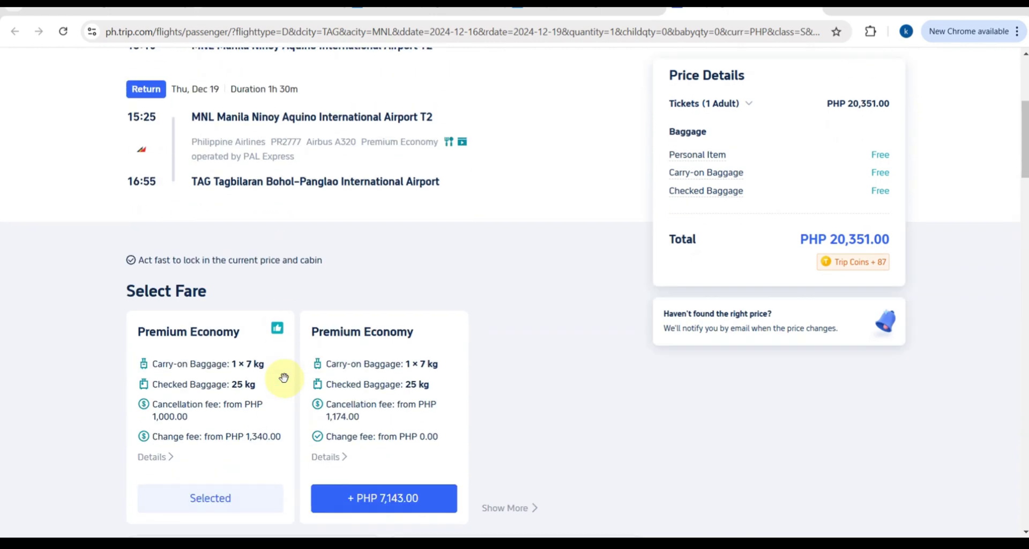
pyautogui.scroll(-2, 283, 378)
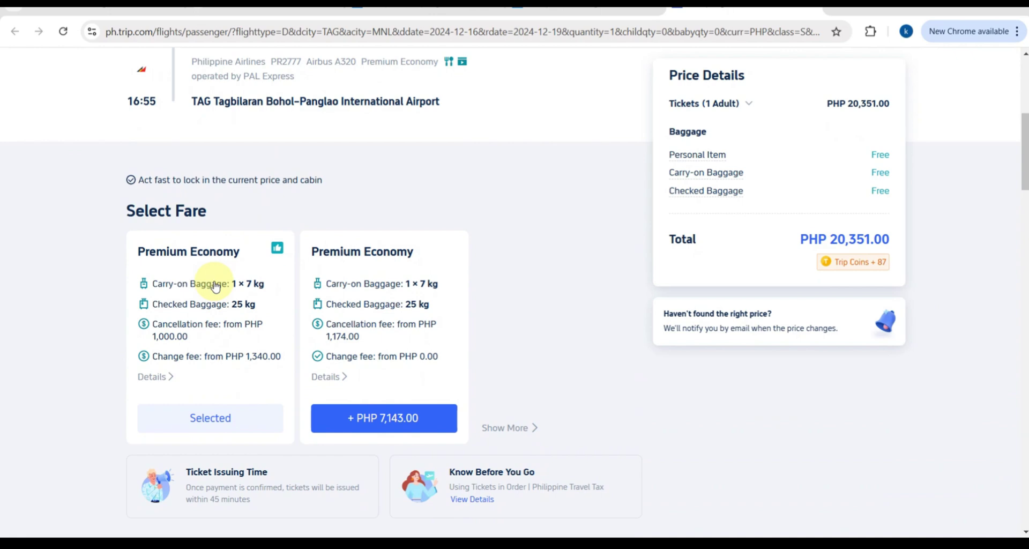
pyautogui.scroll(-2, 364, 290)
pyautogui.scroll(-2, 364, 292)
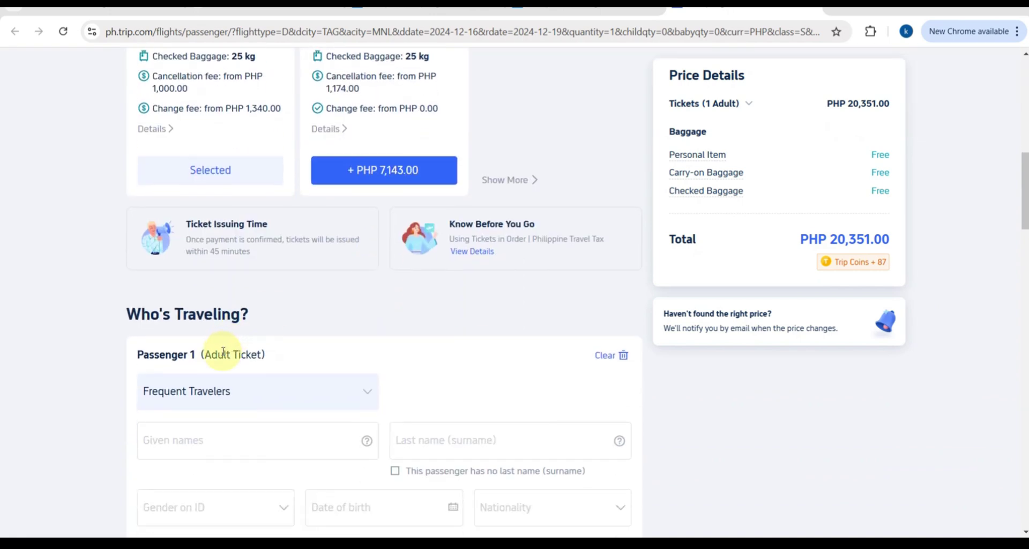
# - Fill passenger 1 from a saved traveller
pyautogui.scroll(-3, 214, 383)
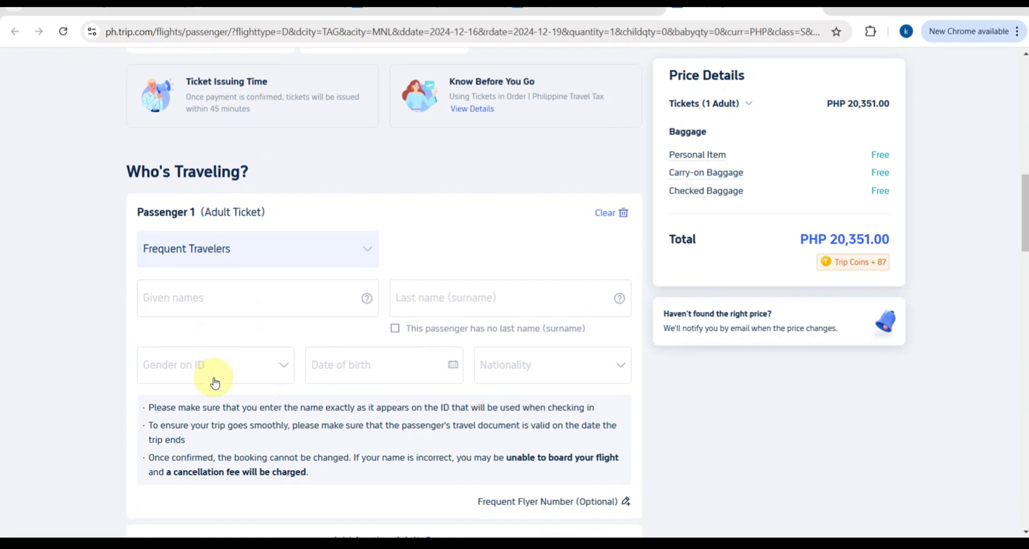
pyautogui.click(253, 287)
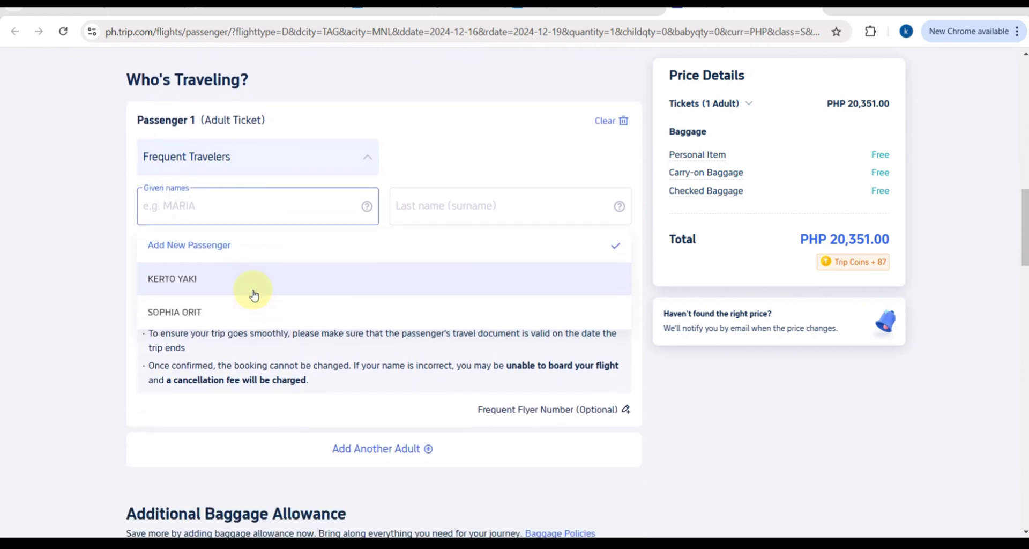
pyautogui.click(231, 284)
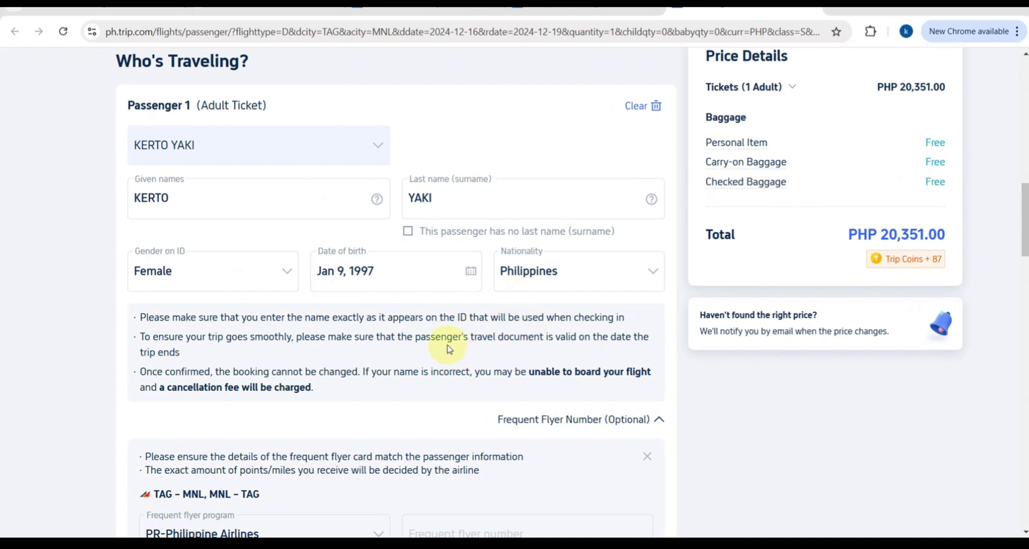
# - Scroll past baggage, insurance and contact sections and submit the passenger form with Next
pyautogui.scroll(-1, 447, 347)
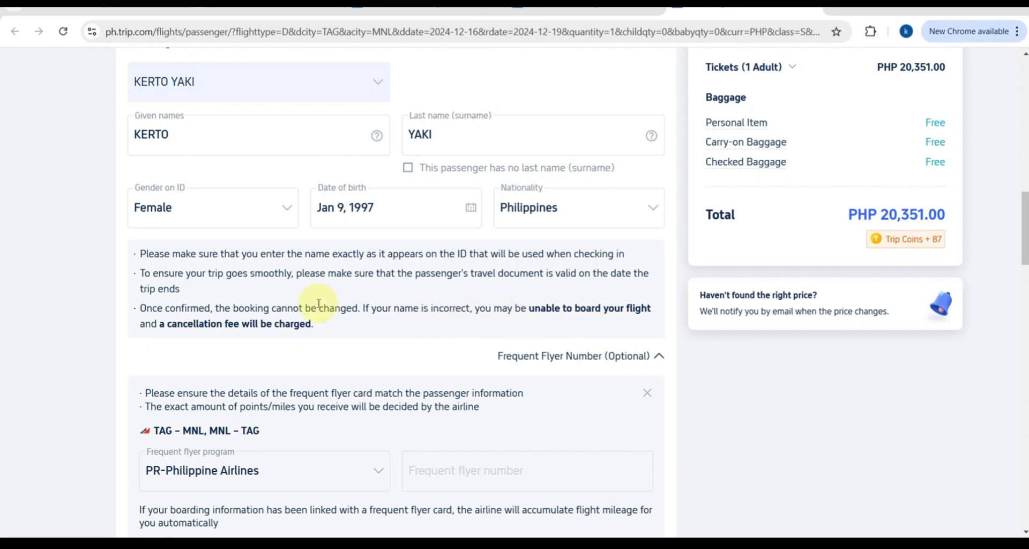
pyautogui.scroll(-5, 345, 337)
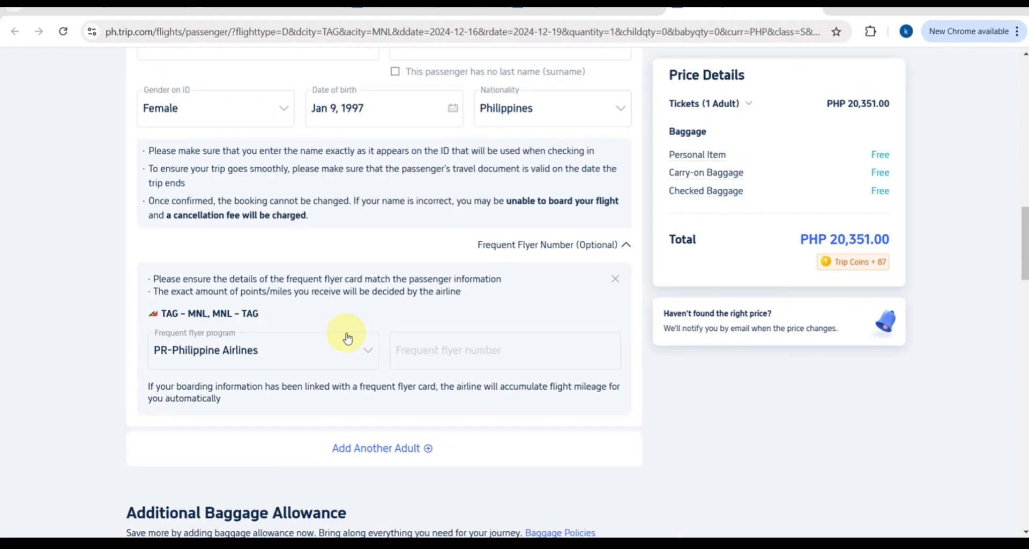
pyautogui.scroll(-1, 374, 379)
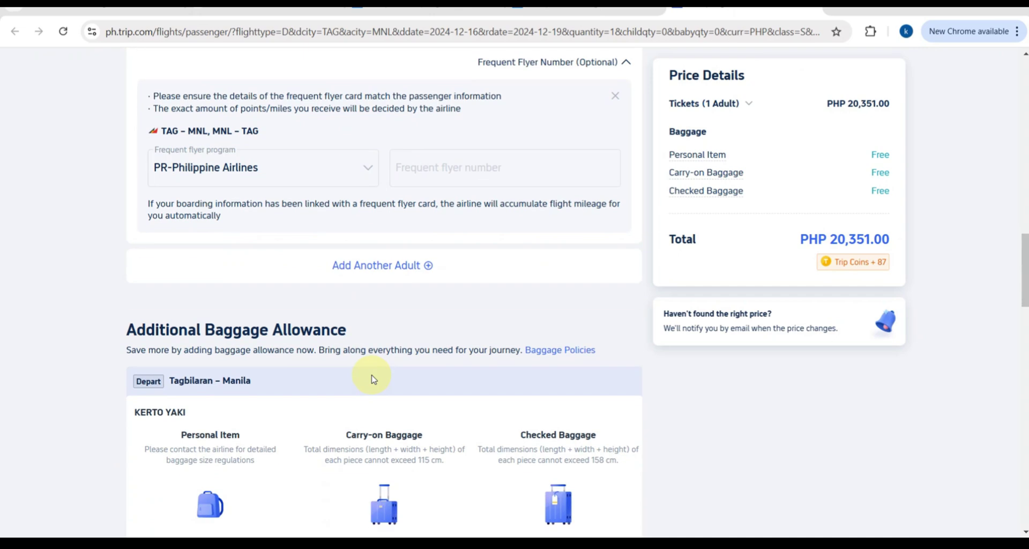
pyautogui.scroll(-3, 373, 379)
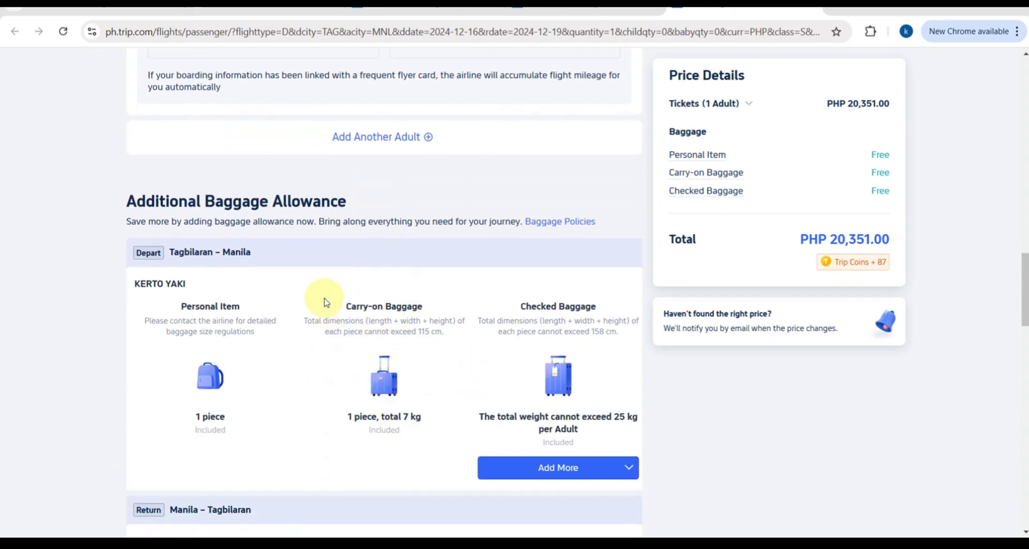
pyautogui.scroll(-5, 325, 301)
pyautogui.scroll(-12, 382, 268)
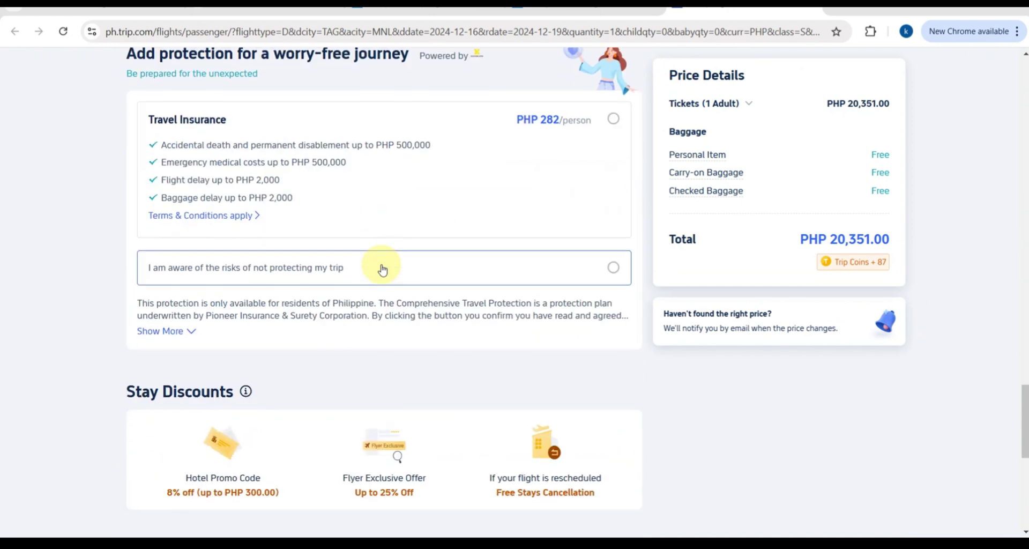
pyautogui.scroll(-8, 381, 268)
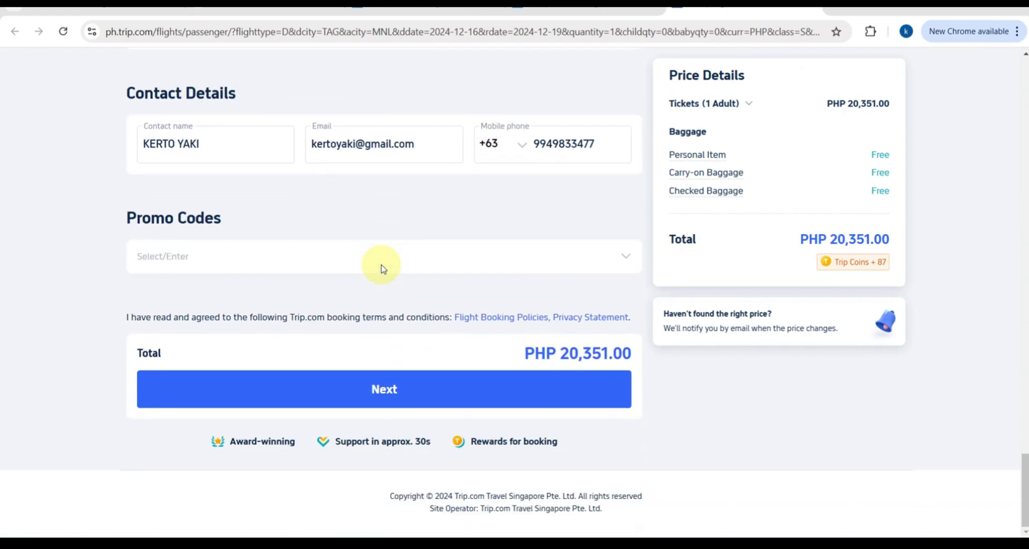
pyautogui.scroll(5, 352, 388)
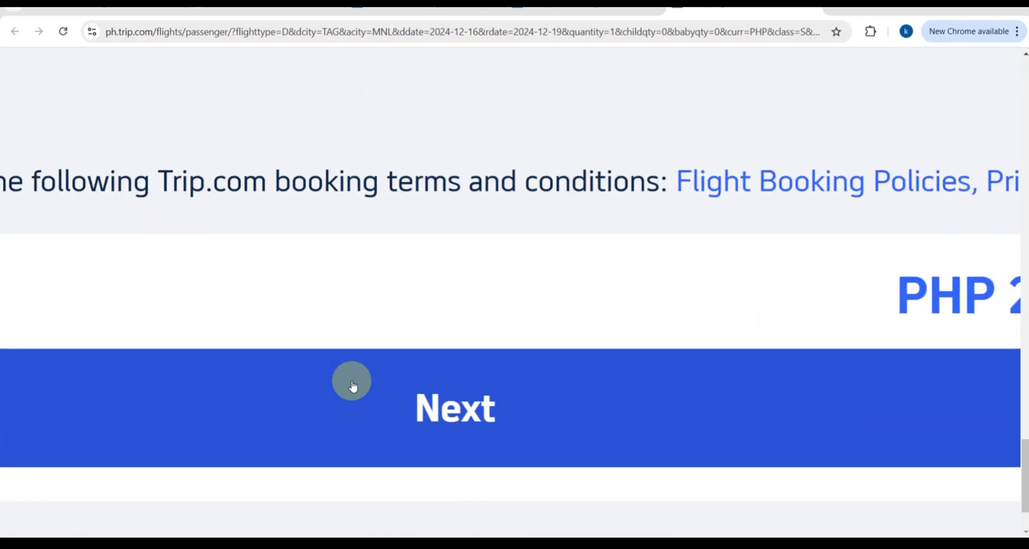
pyautogui.scroll(-3, 351, 388)
pyautogui.scroll(-1, 352, 386)
pyautogui.click(338, 405)
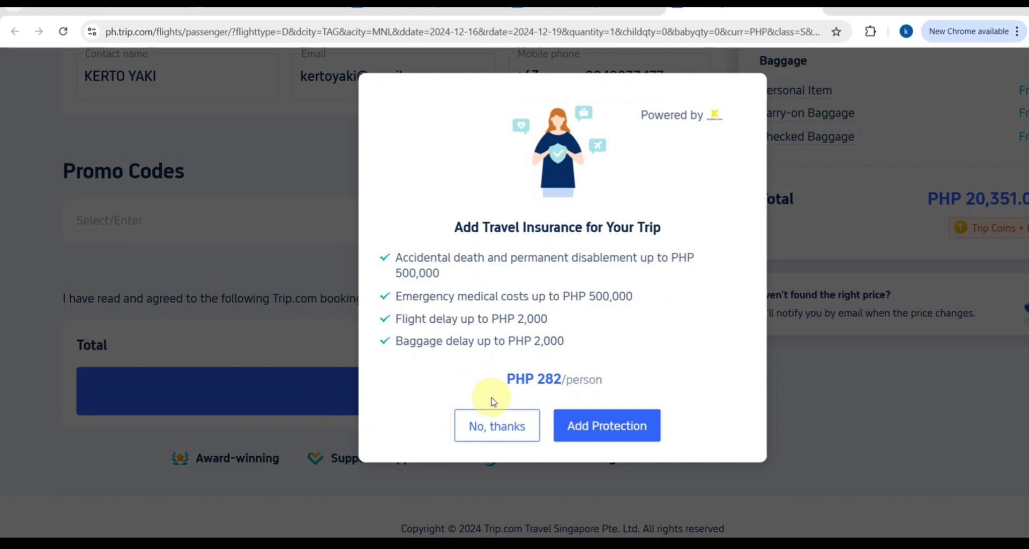
# - Decline travel insurance, keep AirHelp at None, and proceed to Final Confirmation
pyautogui.click(495, 434)
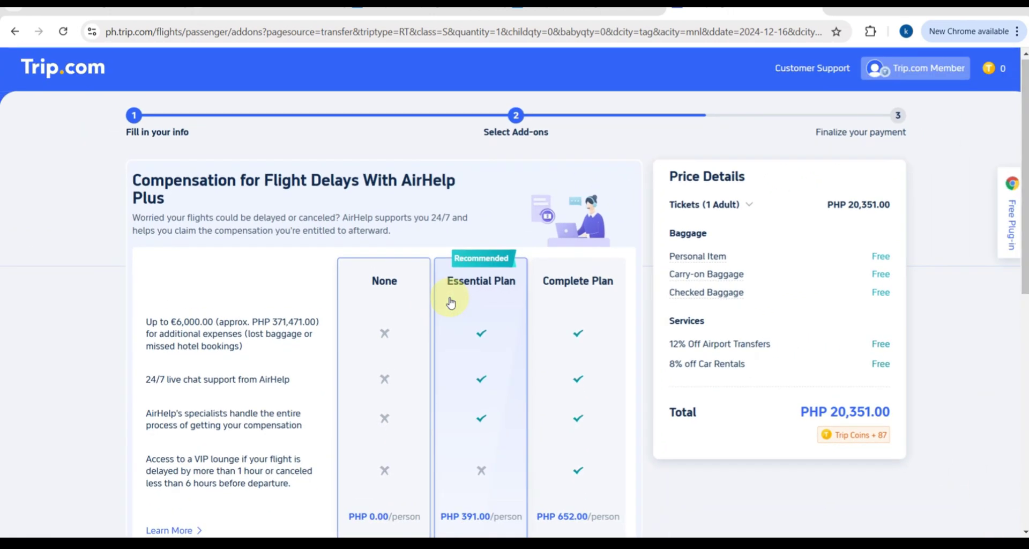
pyautogui.scroll(-3, 505, 273)
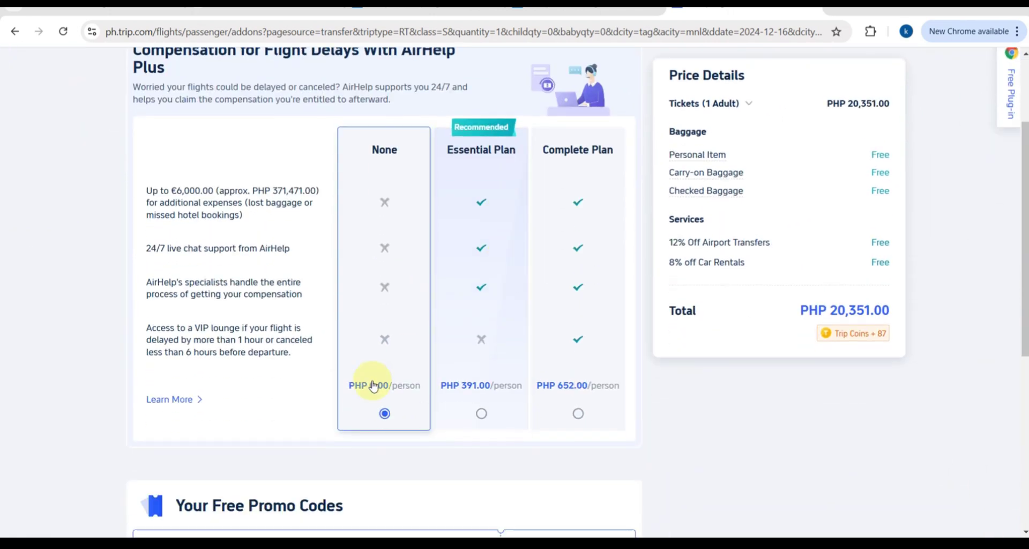
pyautogui.scroll(-3, 370, 386)
pyautogui.scroll(-3, 361, 374)
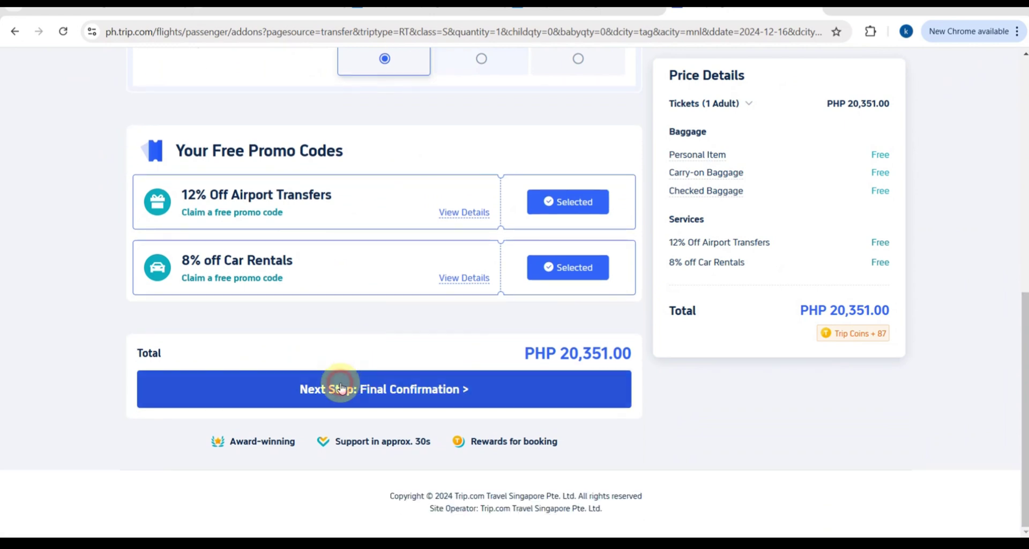
pyautogui.click(341, 387)
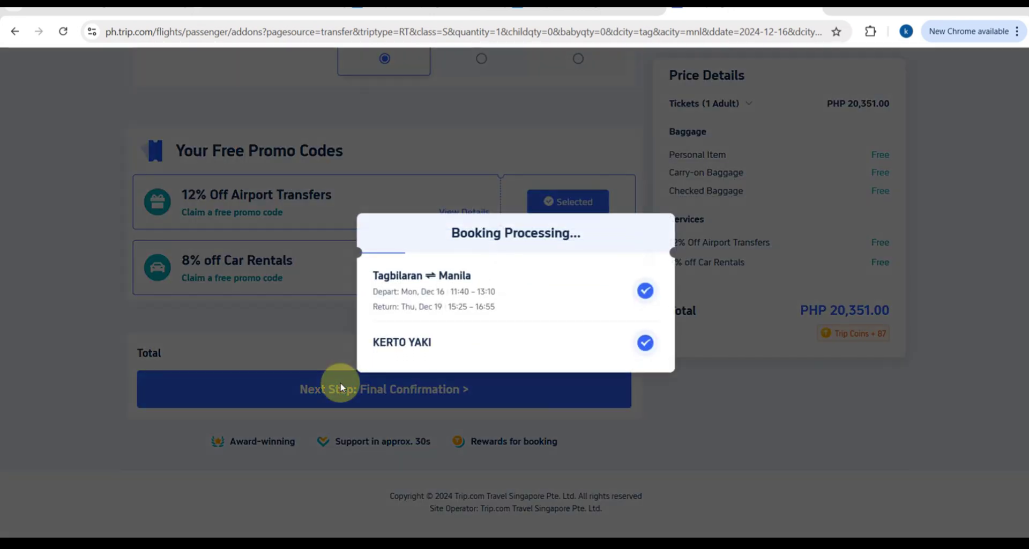
# - Wait for the Select a Payment Method page showing the PHP 20,351.00 total
pyautogui.scroll(5, 513, 266)
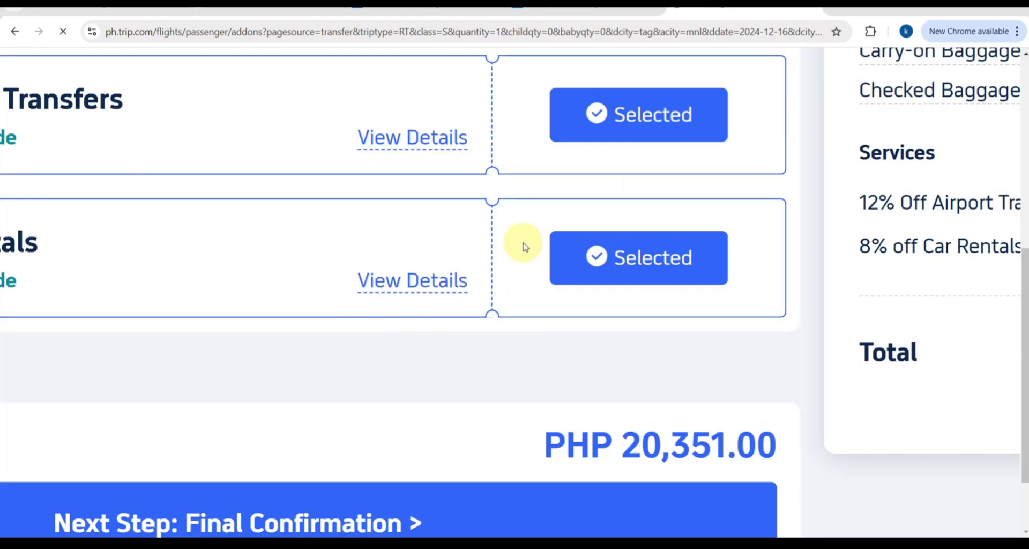
pyautogui.scroll(-5, 501, 260)
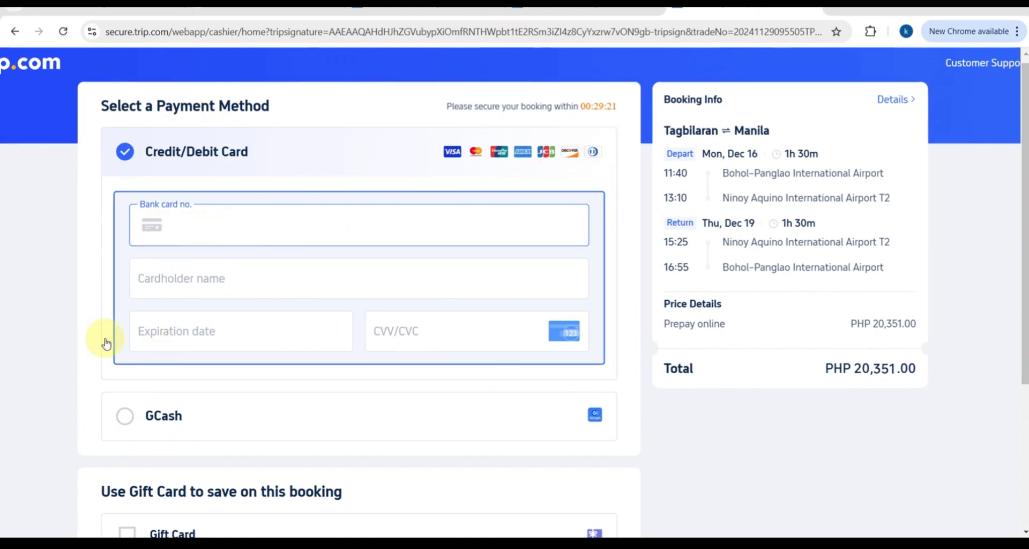
# - Scroll through the payment page to review the Tagbilaran–Manila booking info
pyautogui.scroll(-3, 134, 421)
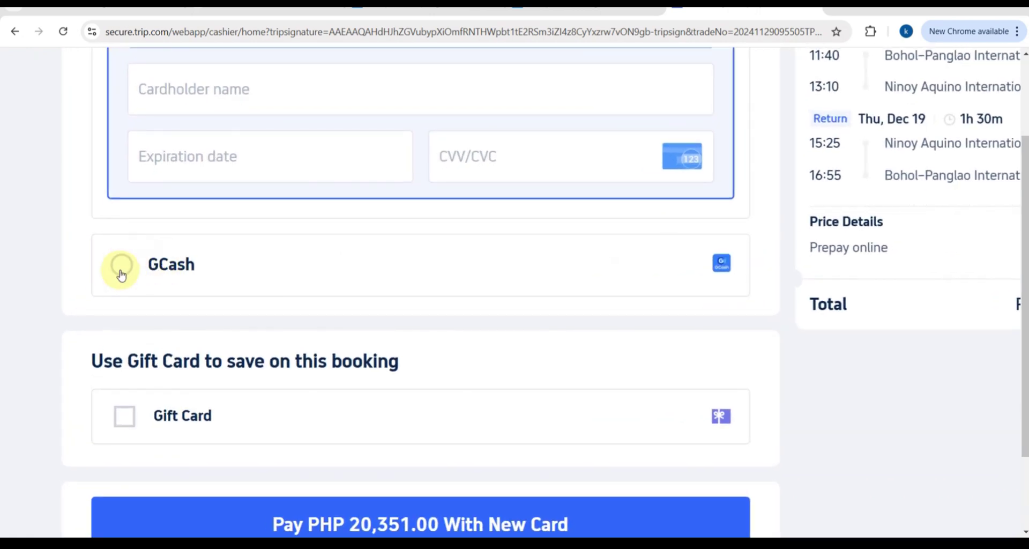
pyautogui.scroll(-1, 119, 269)
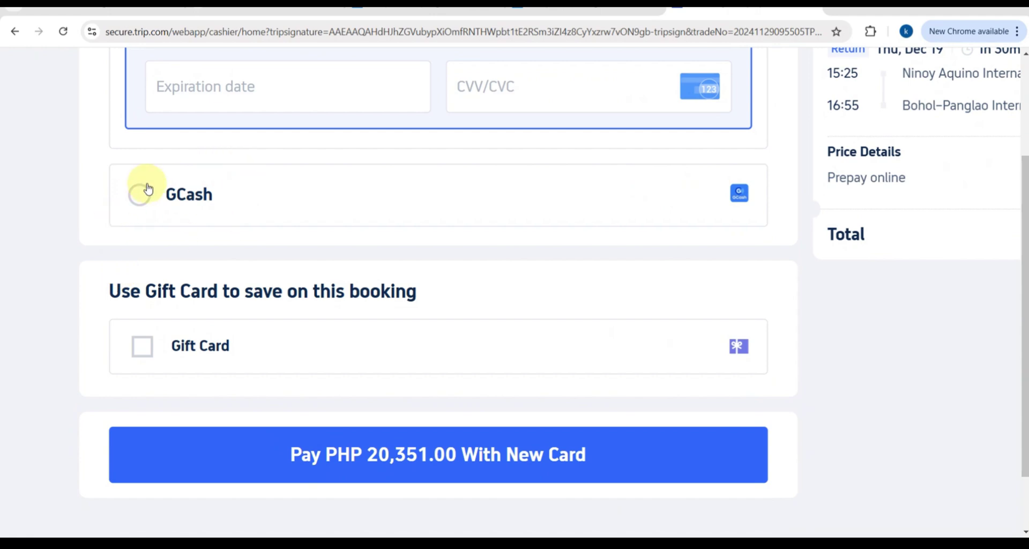
pyautogui.scroll(4, 304, 243)
pyautogui.scroll(1, 302, 242)
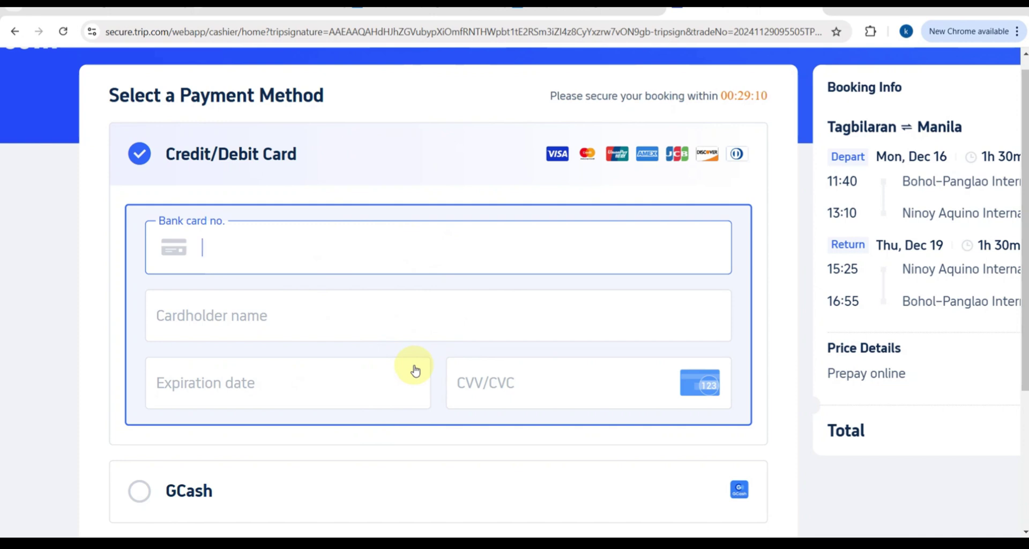
pyautogui.scroll(-1, 415, 370)
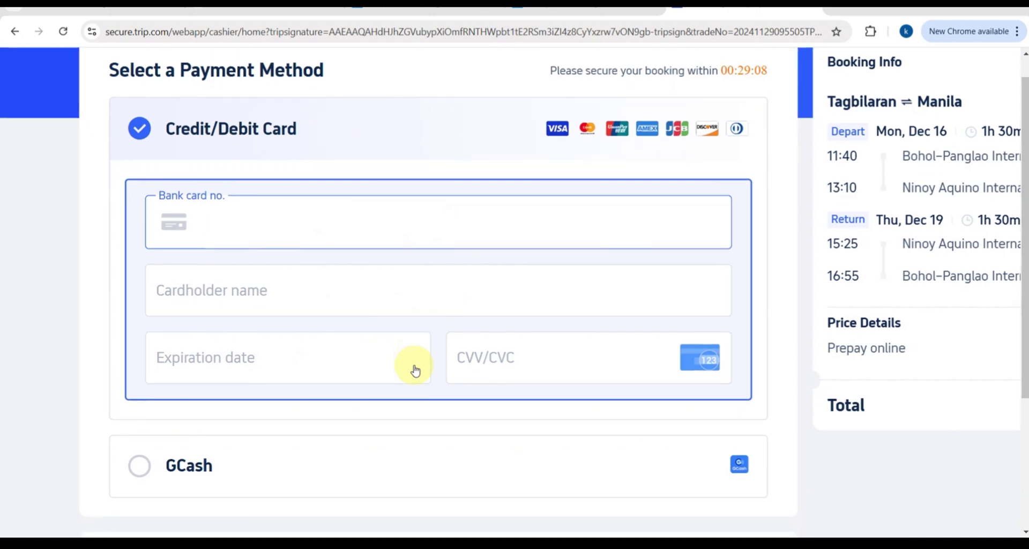
pyautogui.hscroll(2, 414, 370)
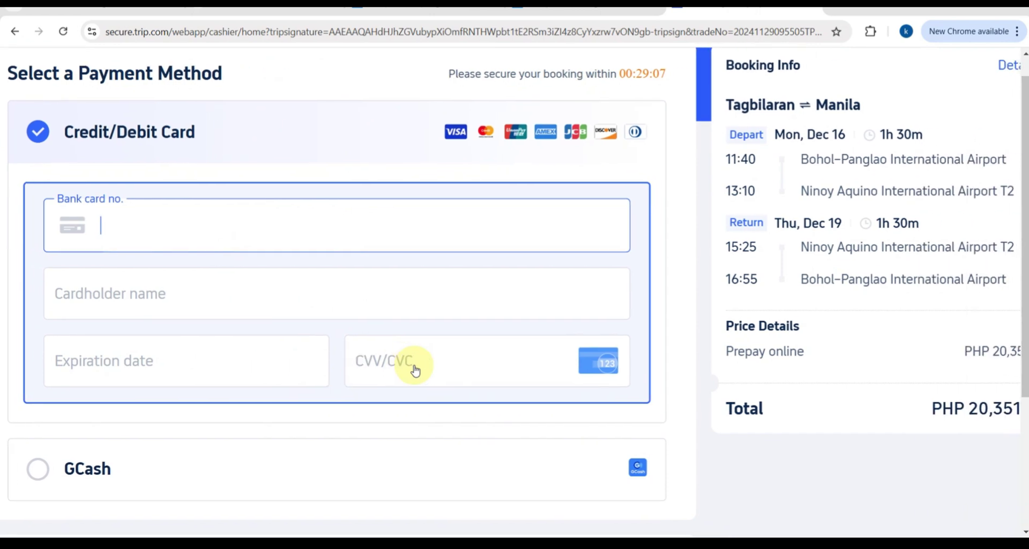
pyautogui.scroll(-5, 415, 370)
pyautogui.scroll(-2, 368, 455)
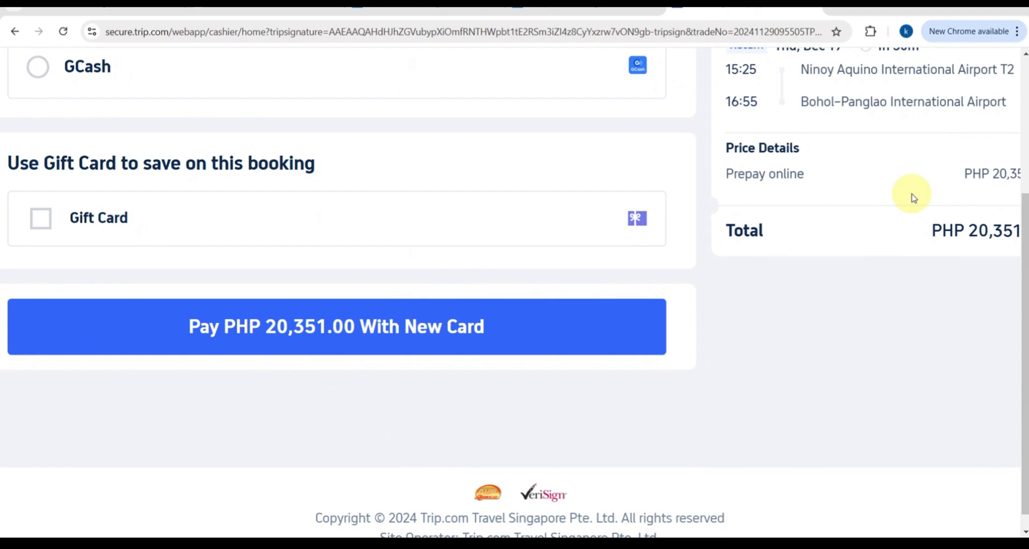
pyautogui.hscroll(4, 912, 195)
# - Reset the browser zoom to normal and return to the Skyscanner tab
pyautogui.hotkey('ctrl', '-')
pyautogui.hotkey('ctrl', '-')
pyautogui.hotkey('ctrl', '-')
pyautogui.hotkey('ctrl', '+')
pyautogui.hotkey('ctrl', '+')
pyautogui.hotkey('ctrl', '+')
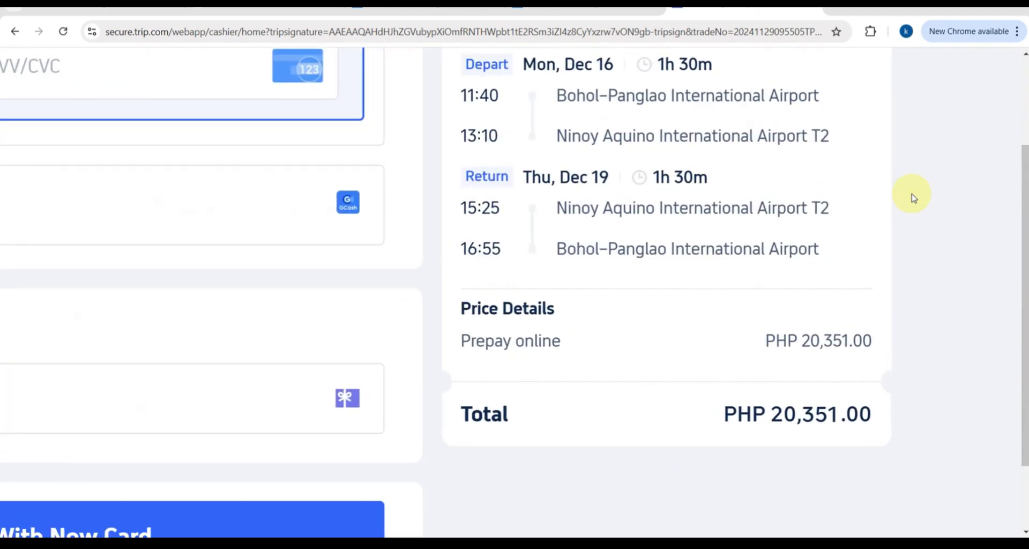
pyautogui.scroll(2, 913, 198)
pyautogui.scroll(1, 914, 198)
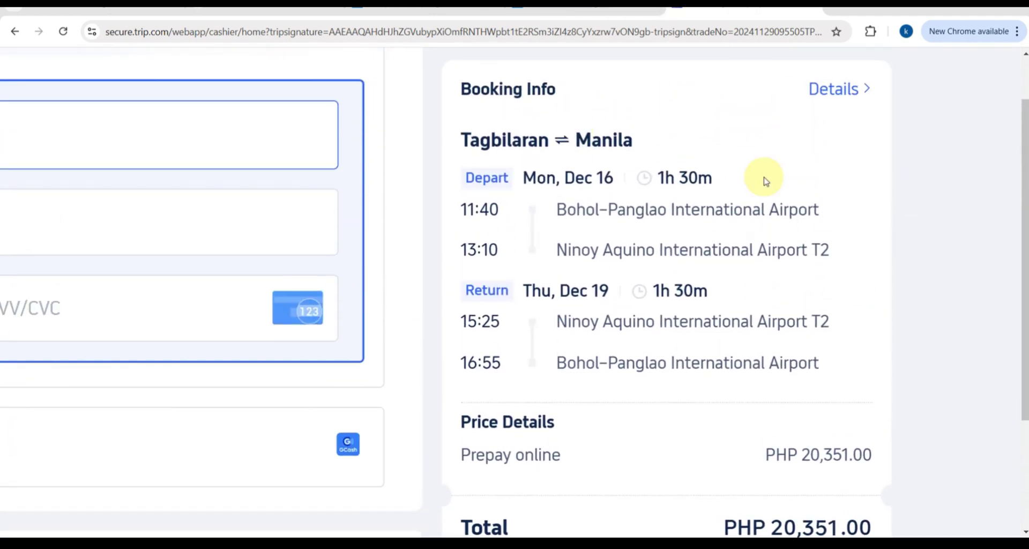
pyautogui.scroll(-3, 645, 386)
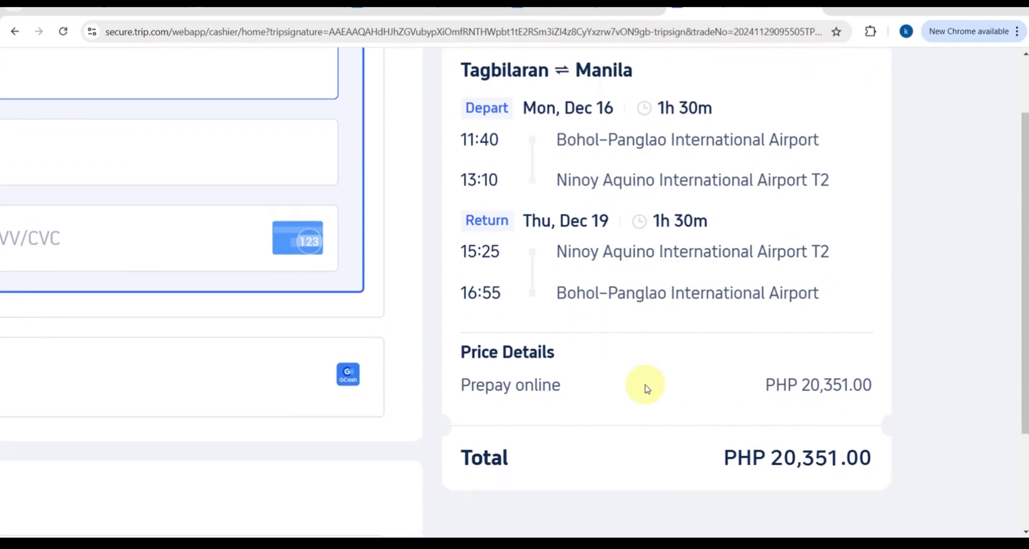
pyautogui.scroll(-3, 645, 386)
pyautogui.hotkey('ctrl', '0')
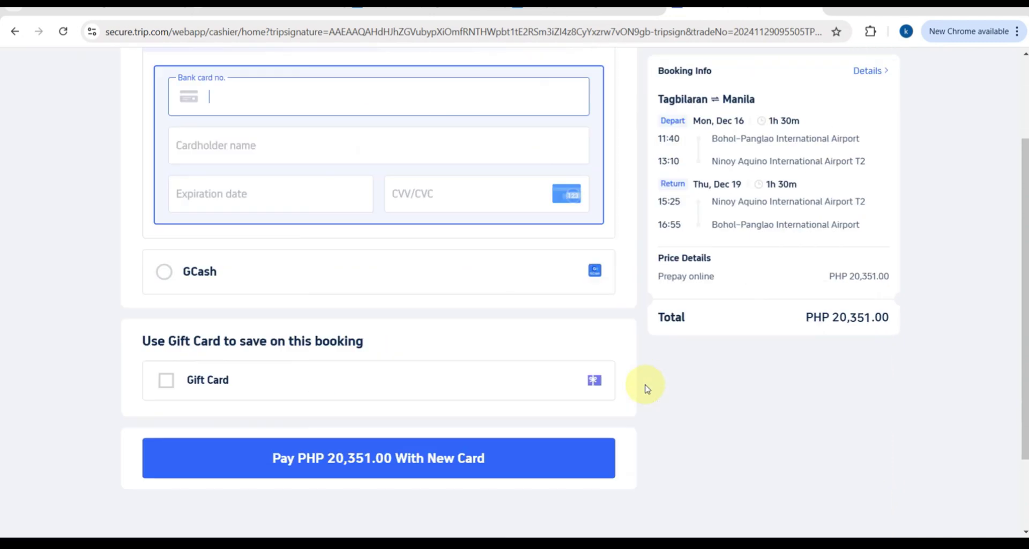
pyautogui.scroll(2, 381, 290)
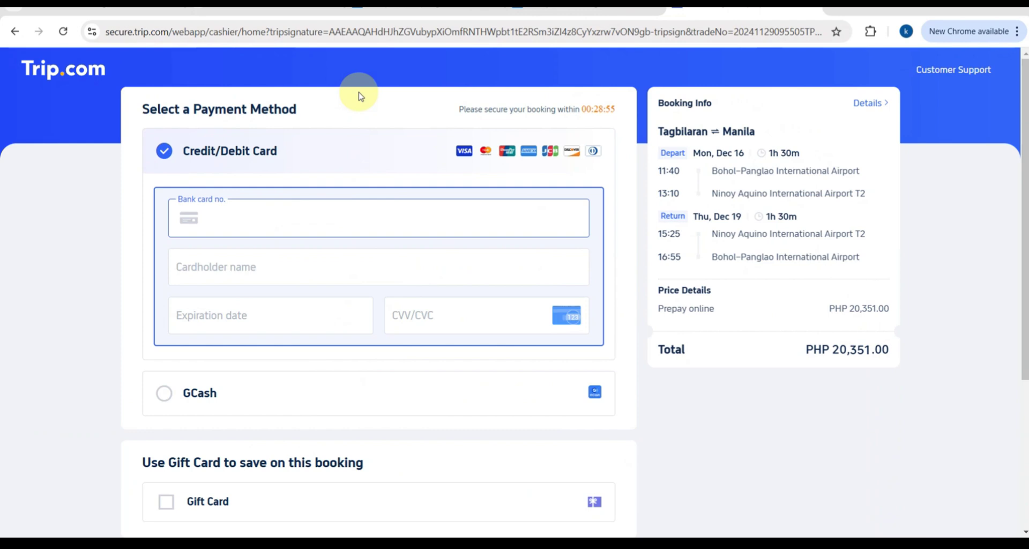
pyautogui.click(429, 9)
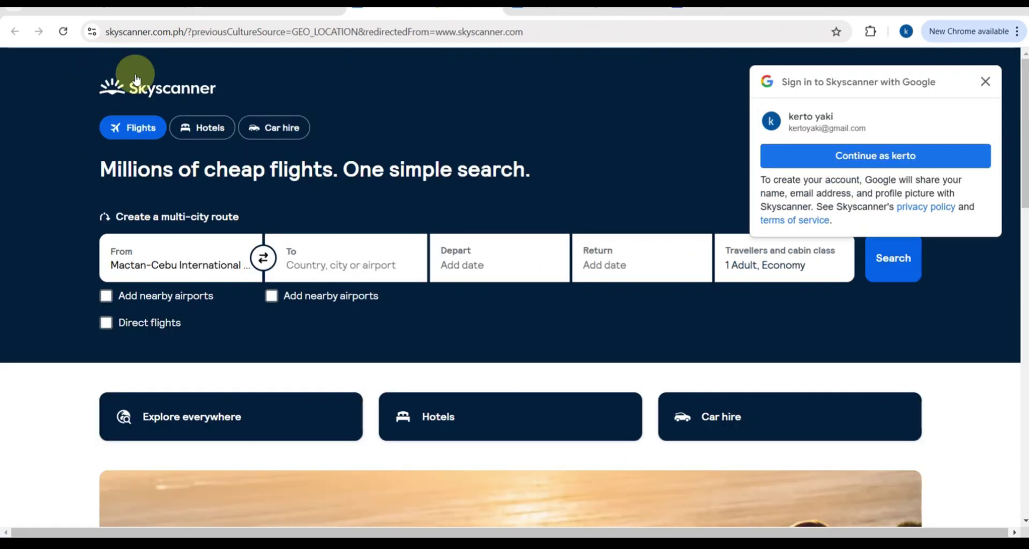
# - Zoom in on the Skyscanner homepage, dismissing the Google sign-in prompt
pyautogui.hotkey('ctrl', '+')
pyautogui.hotkey('ctrl', '+')
pyautogui.hotkey('ctrl', '+')
pyautogui.hotkey('ctrl', '+')
pyautogui.hotkey('ctrl', '+')
pyautogui.hotkey('ctrl', '+')
pyautogui.hotkey('ctrl', '+')
pyautogui.hotkey('ctrl', '+')
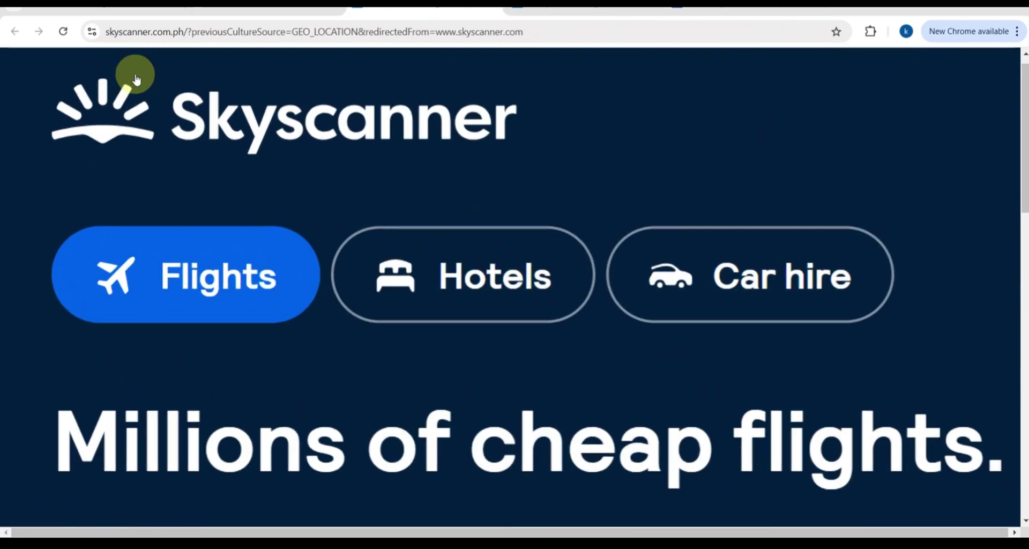